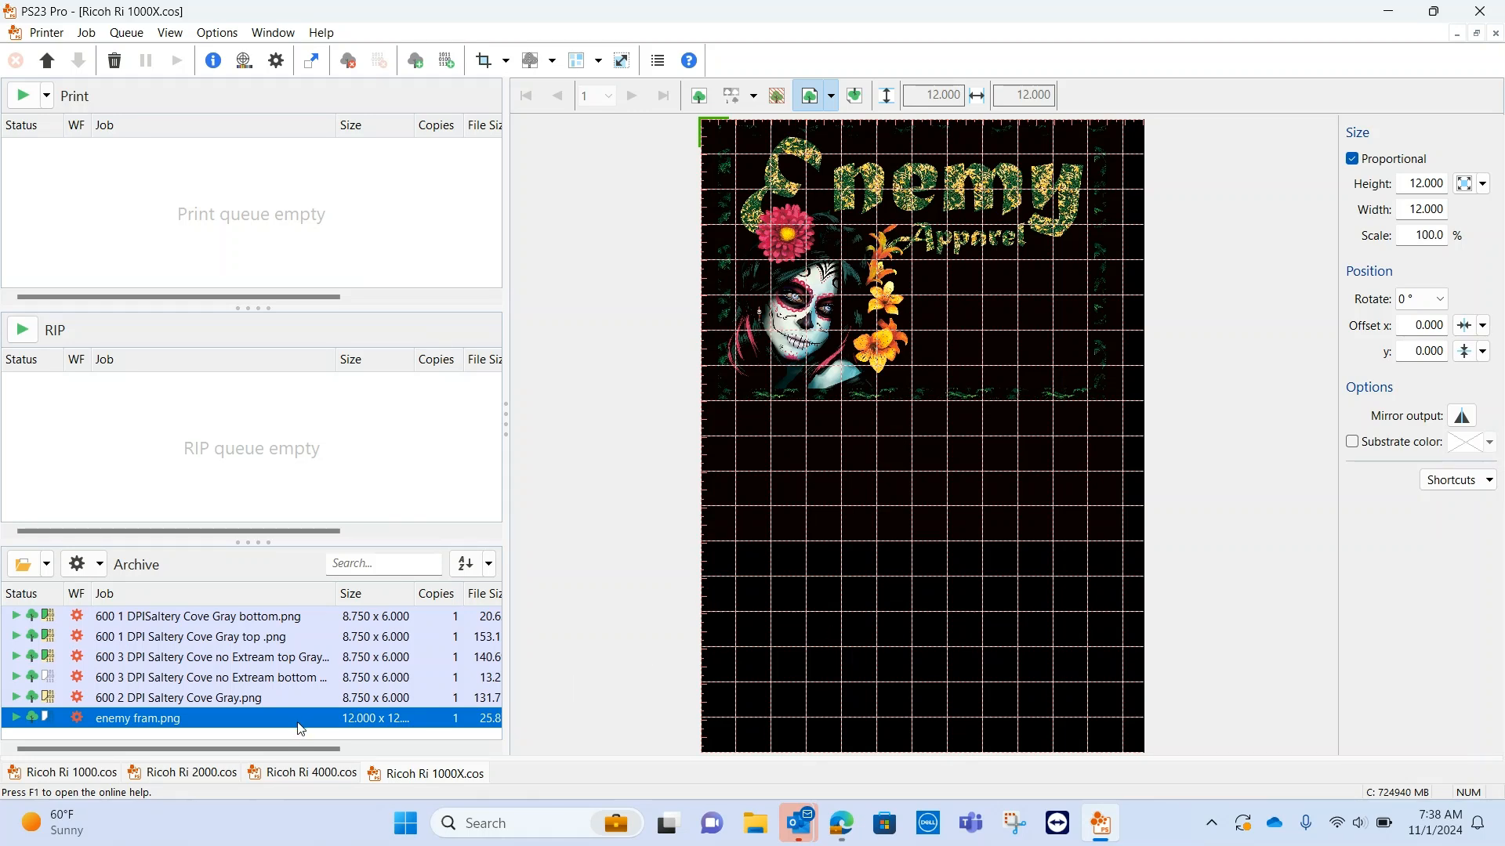
Review the color correction and print mode settings of the enemy fram.png job in the archive
{"action": "mouse_move", "coordinate": [304, 727]}
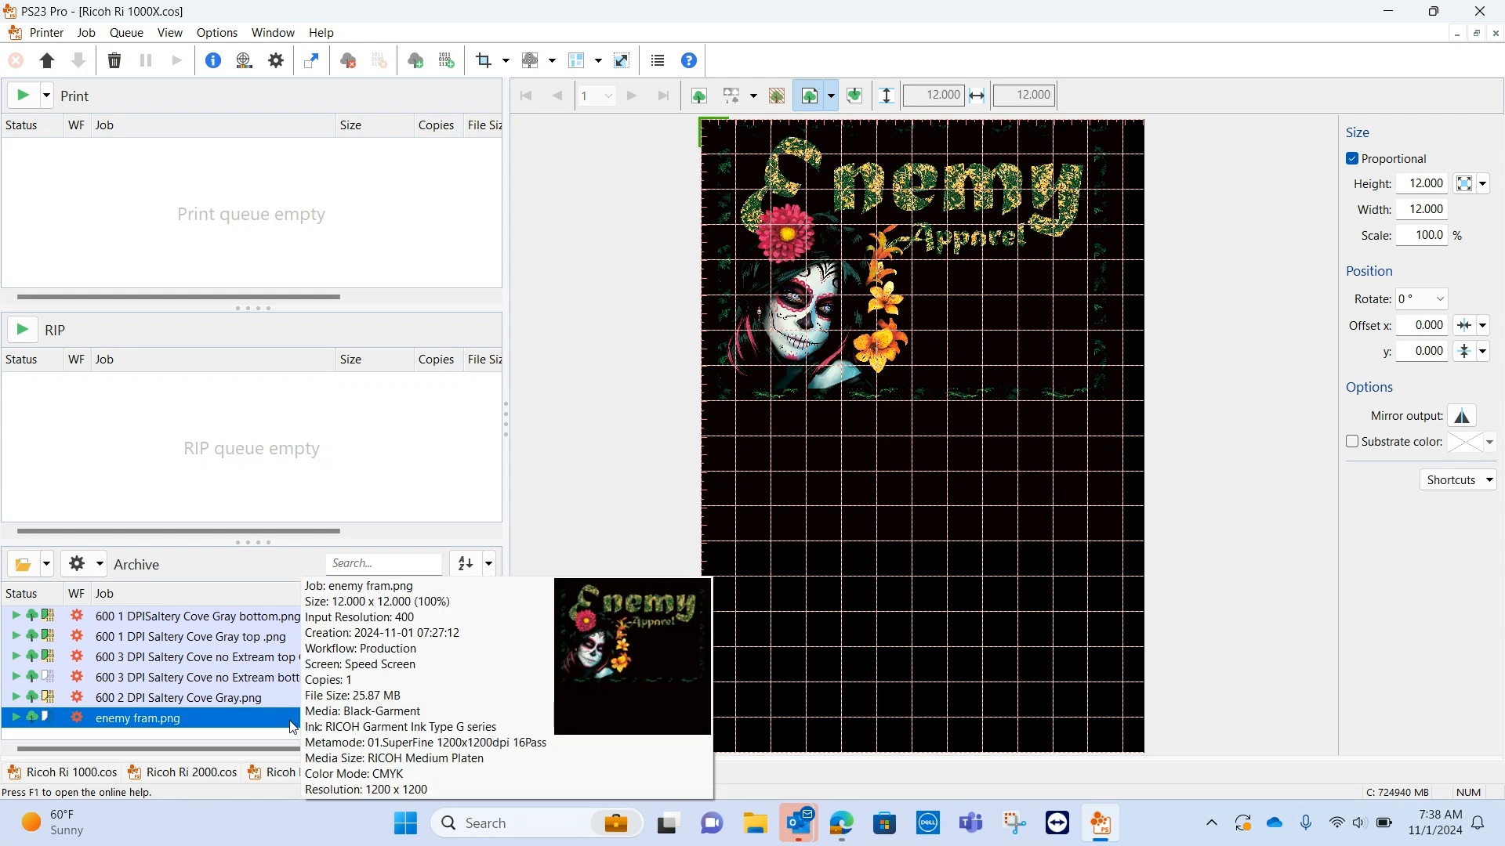
{"action": "double_click", "coordinate": [288, 718]}
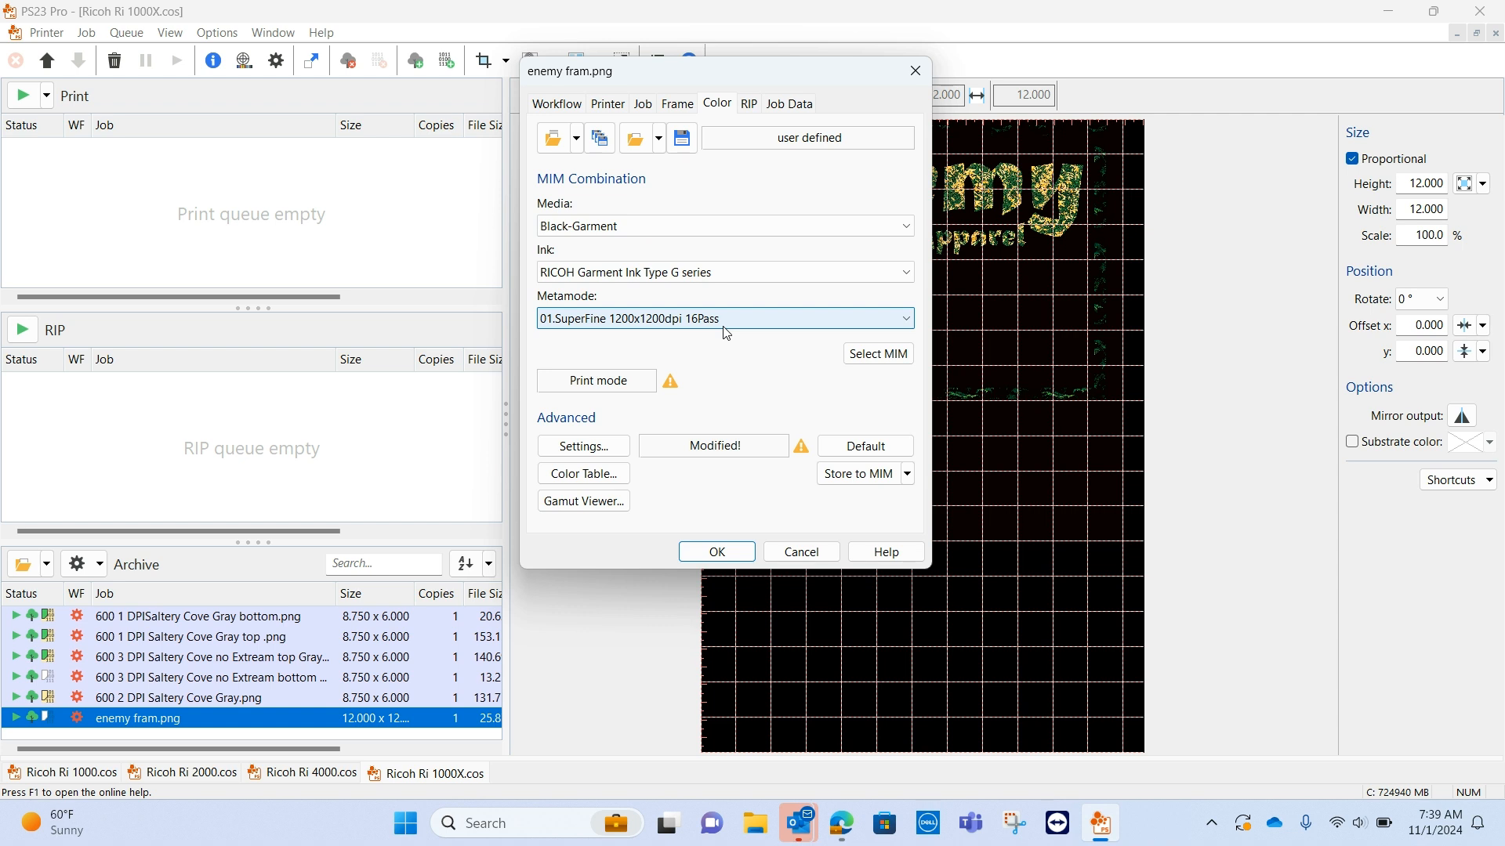
{"action": "left_click", "coordinate": [598, 450]}
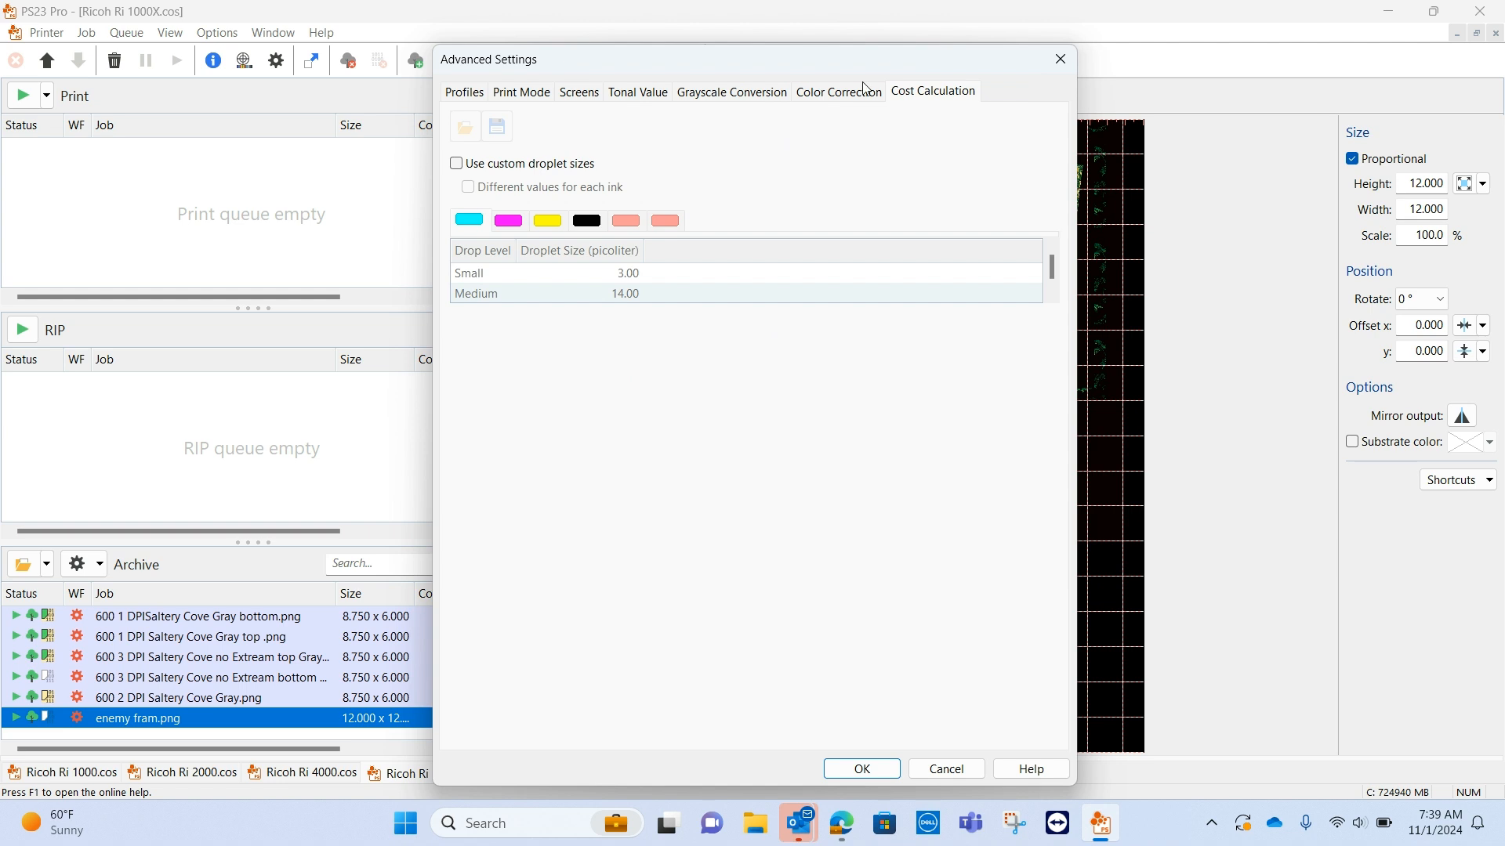
{"action": "left_click", "coordinate": [839, 92]}
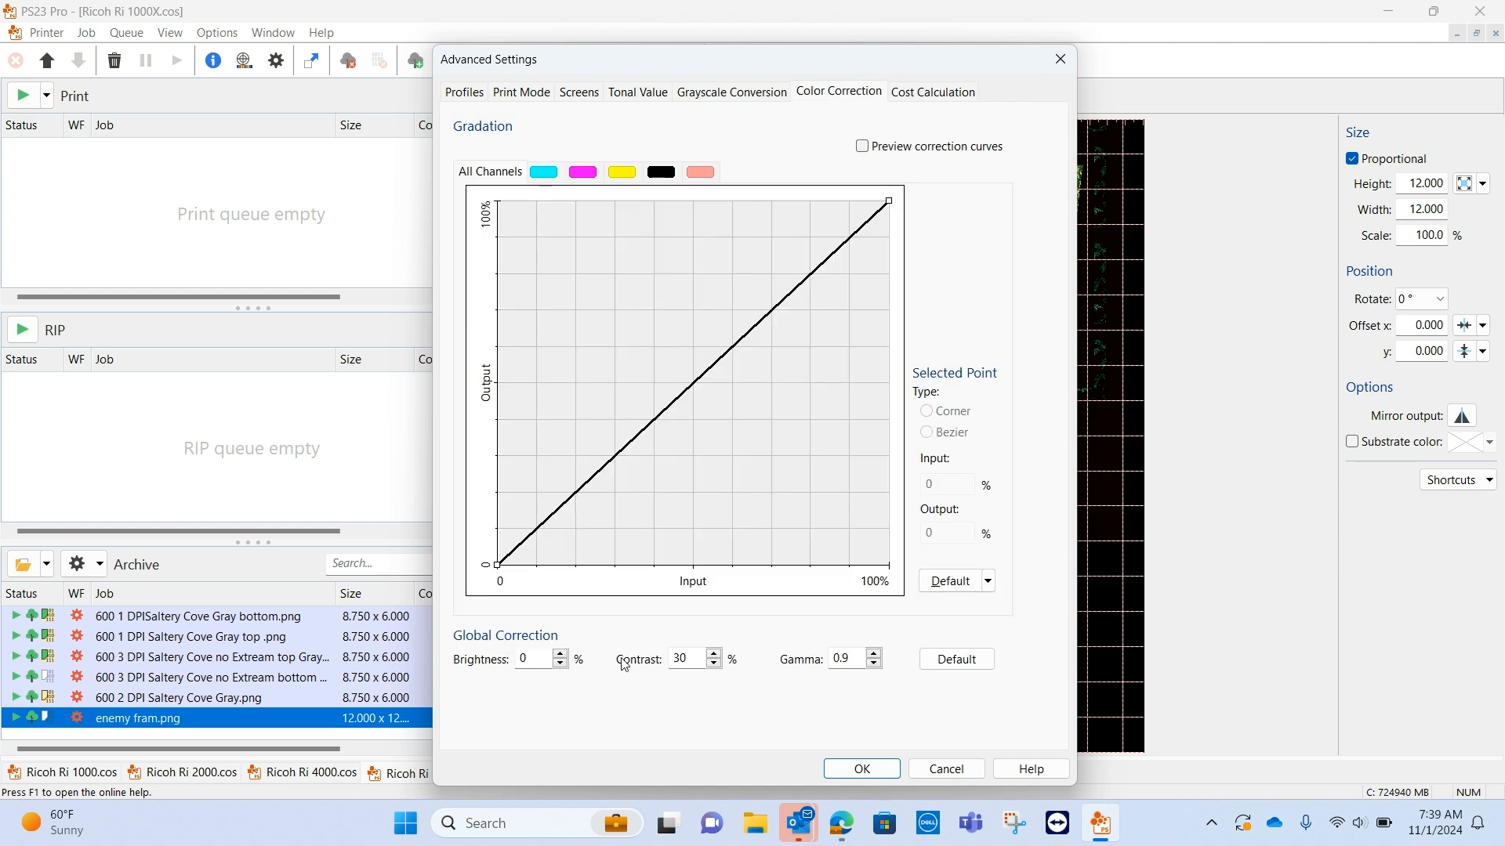
{"action": "left_click", "coordinate": [525, 99]}
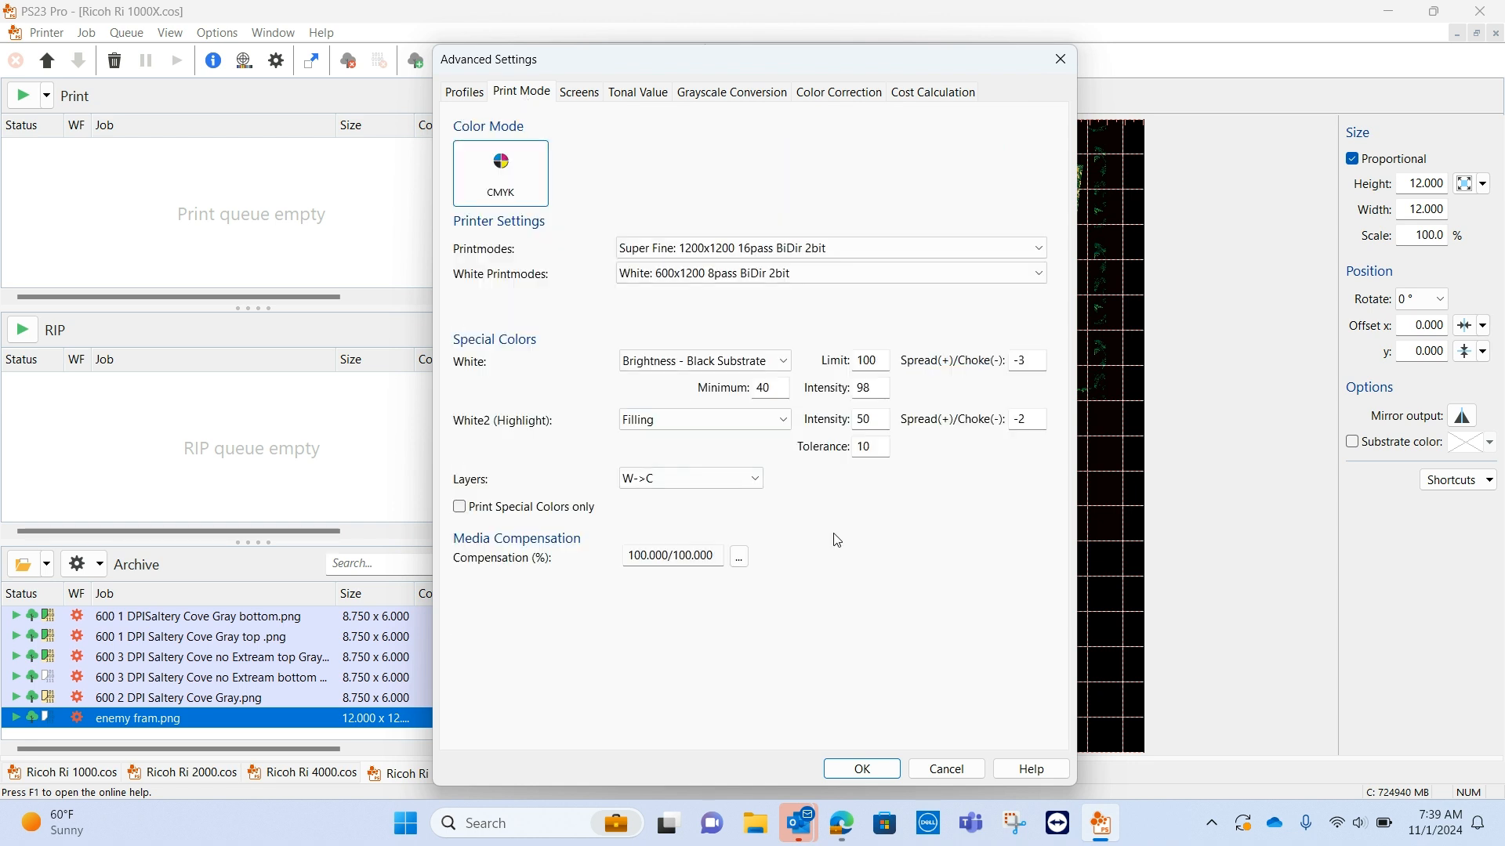
{"action": "left_click", "coordinate": [852, 770]}
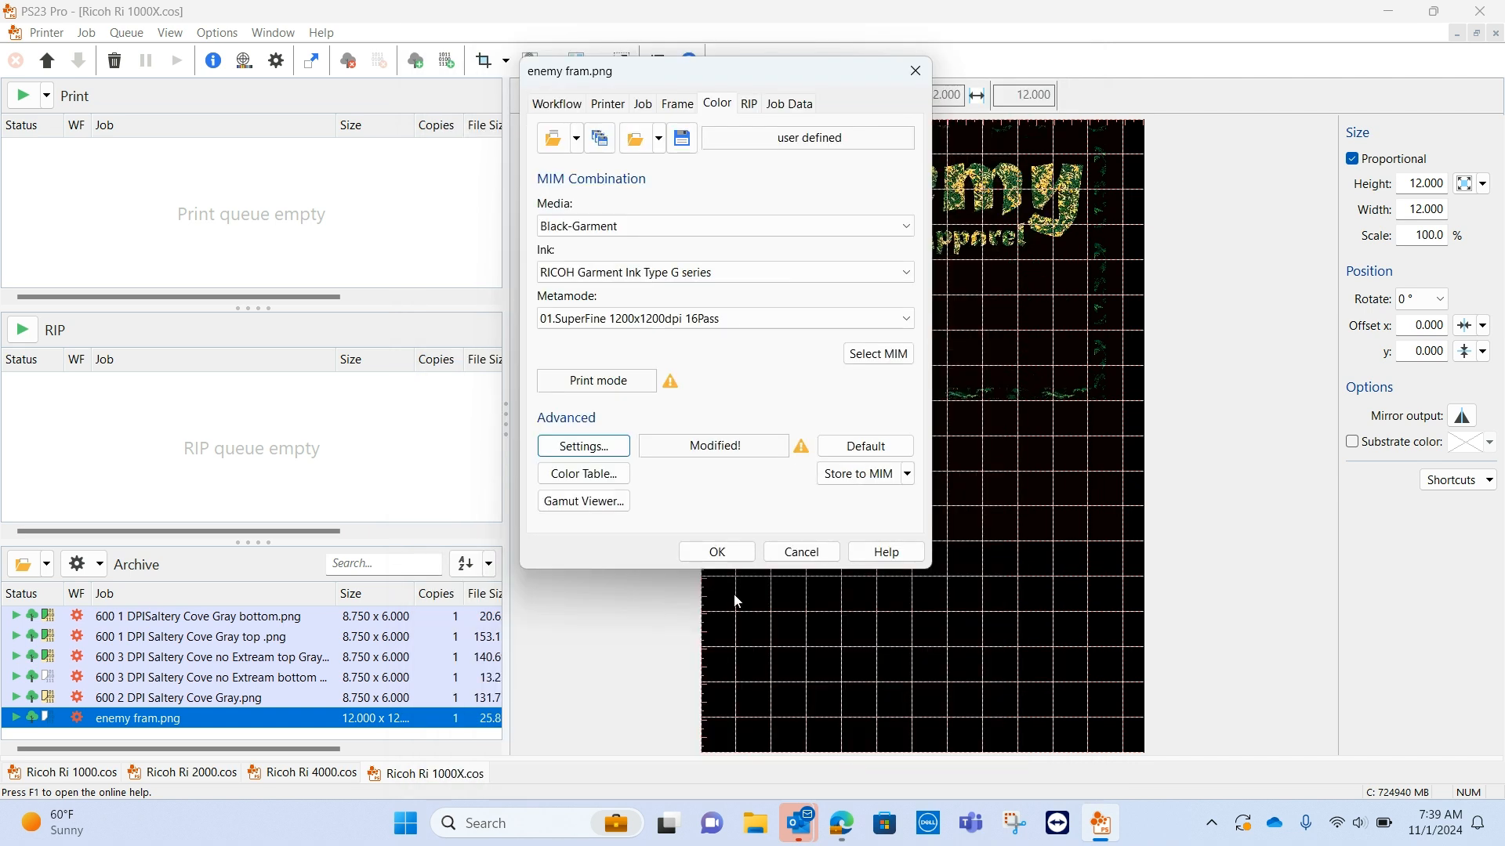
{"action": "left_click", "coordinate": [716, 552]}
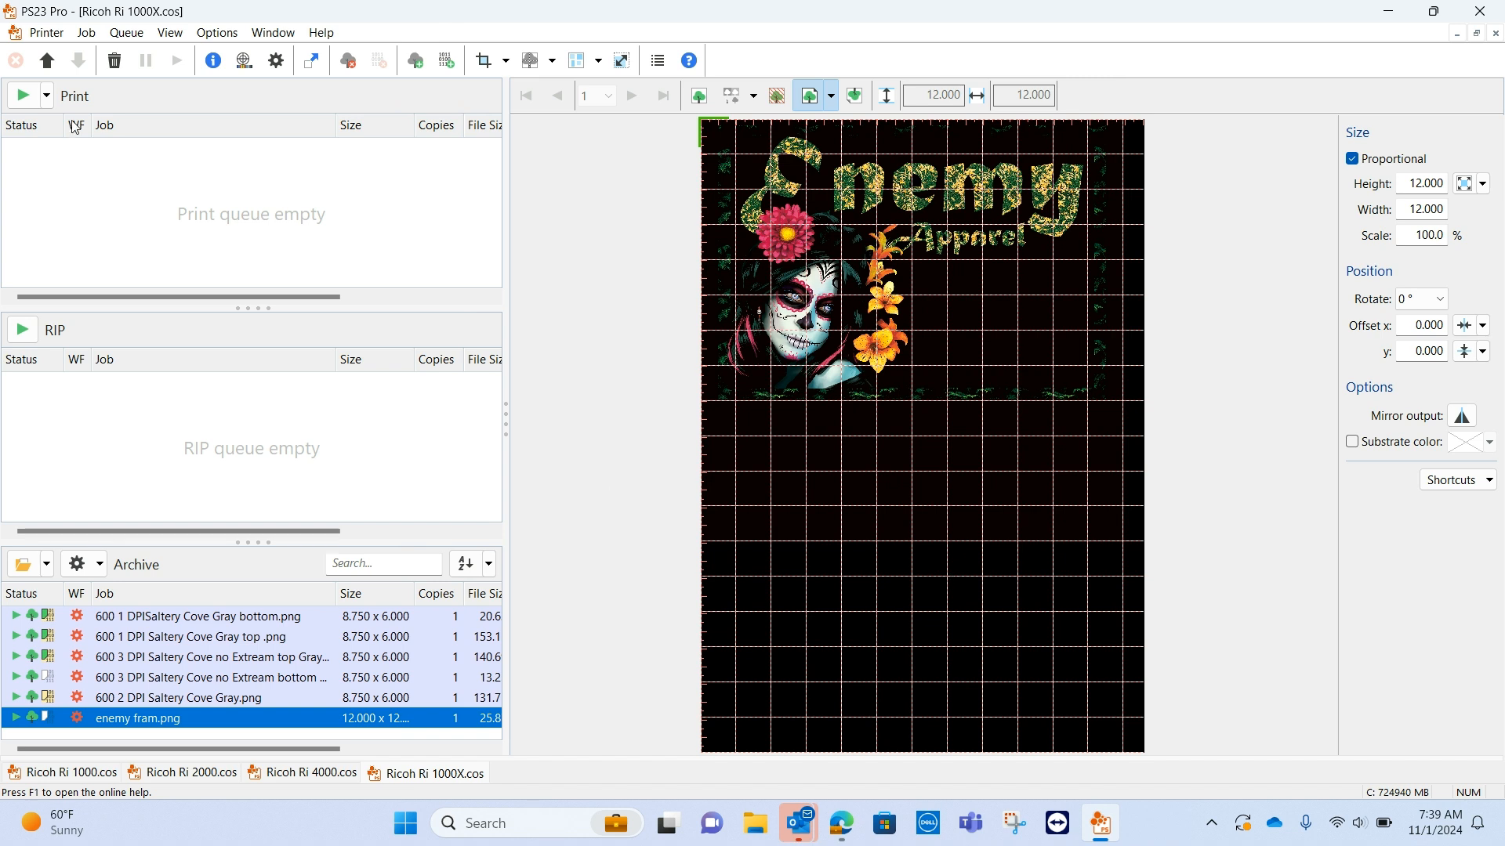
Add a new hotfolder to the Ricoh Ri 1000X printer, using a new folder named "Ri1000x Color shirts" inside HotDir
{"action": "left_click", "coordinate": [45, 33]}
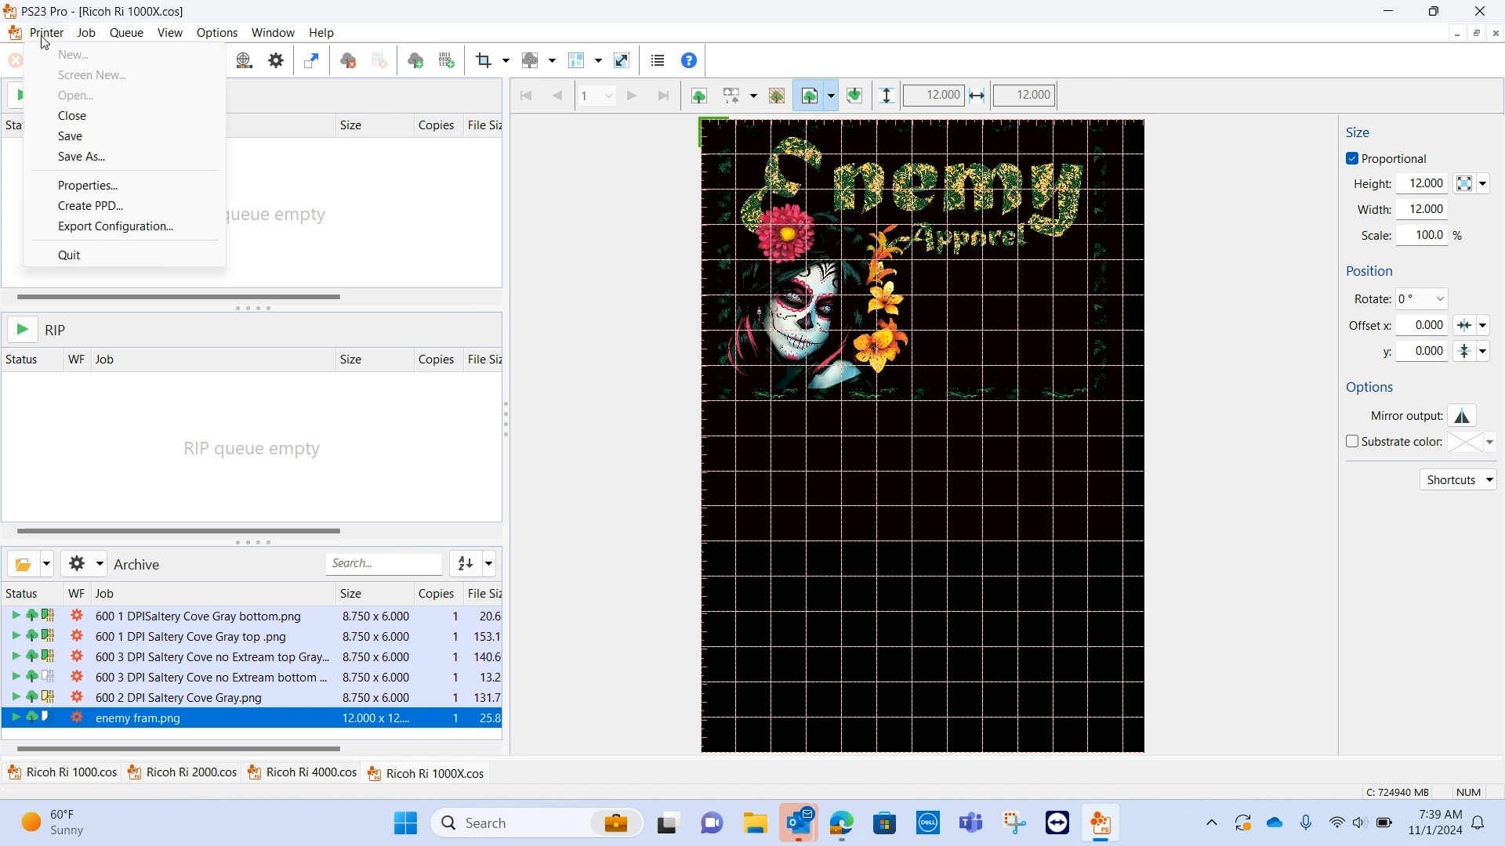
{"action": "left_click", "coordinate": [135, 195]}
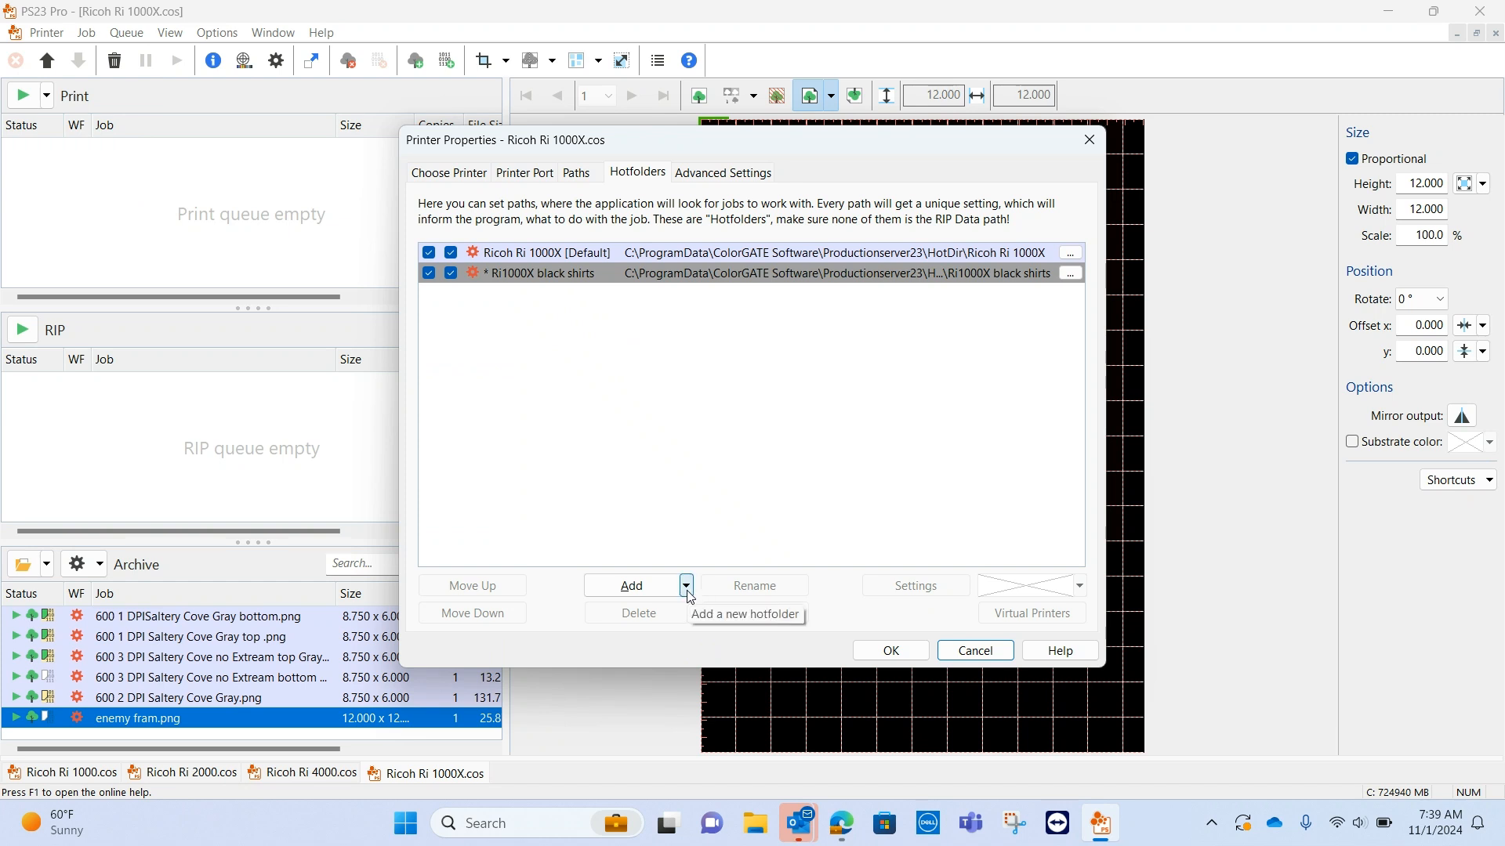
{"action": "left_click", "coordinate": [644, 593]}
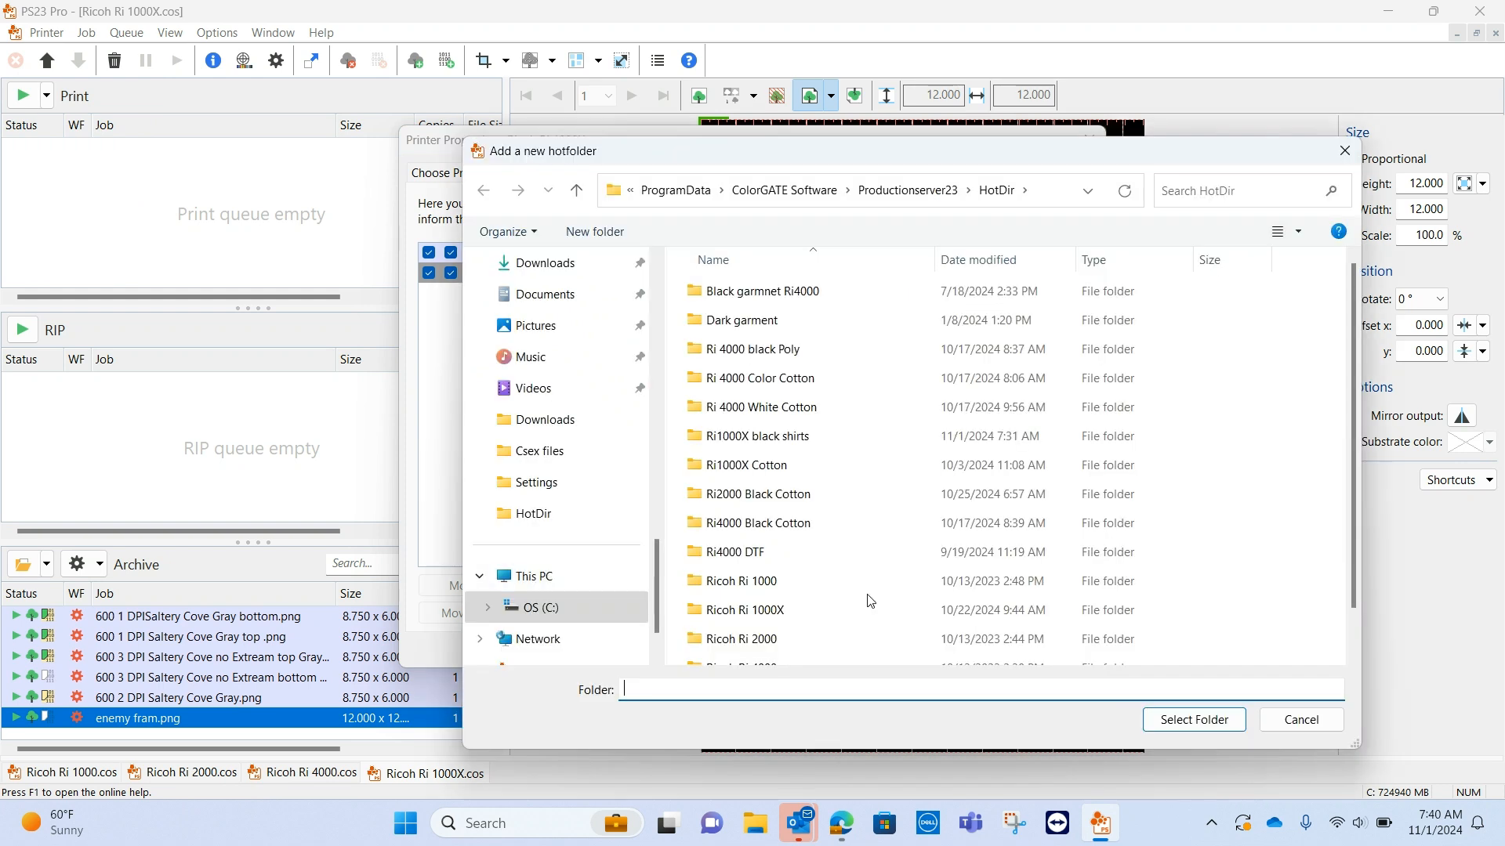
{"action": "right_click", "coordinate": [870, 601]}
{"action": "mouse_move", "coordinate": [982, 550]}
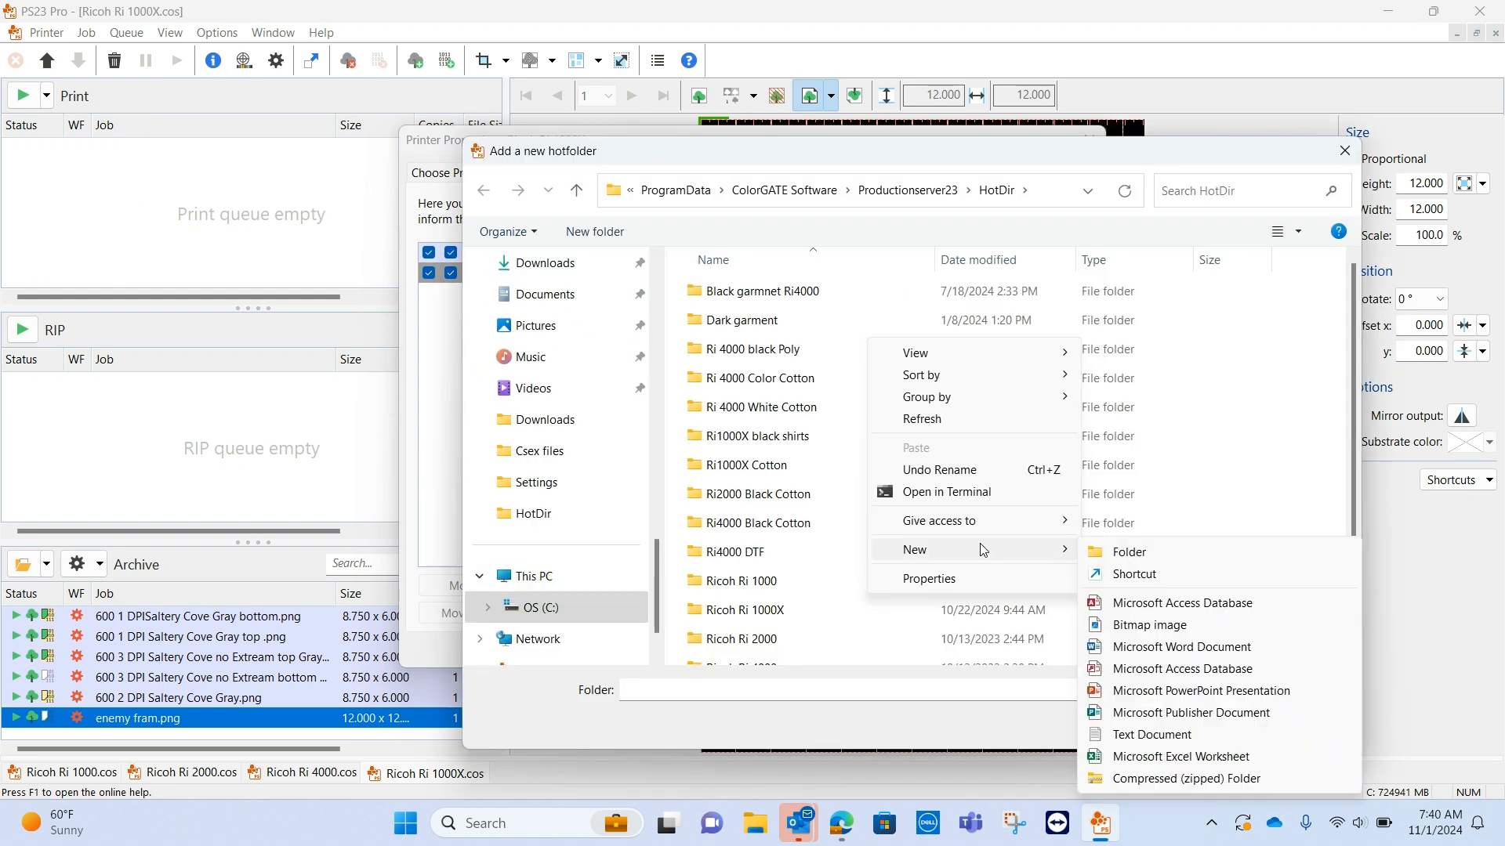
{"action": "left_click", "coordinate": [1129, 553]}
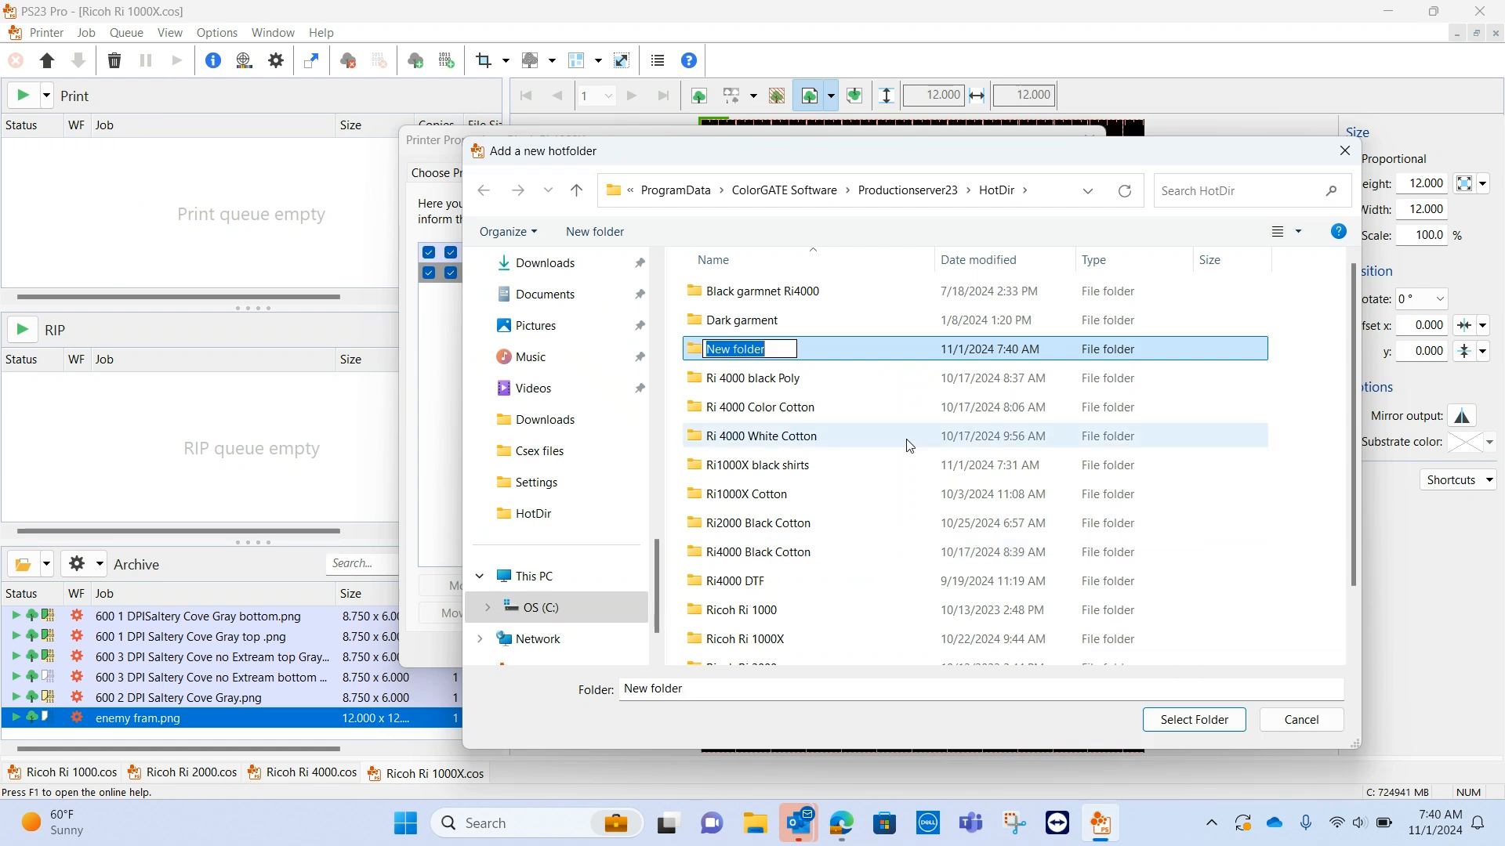
{"action": "type", "text": "Ri1"}
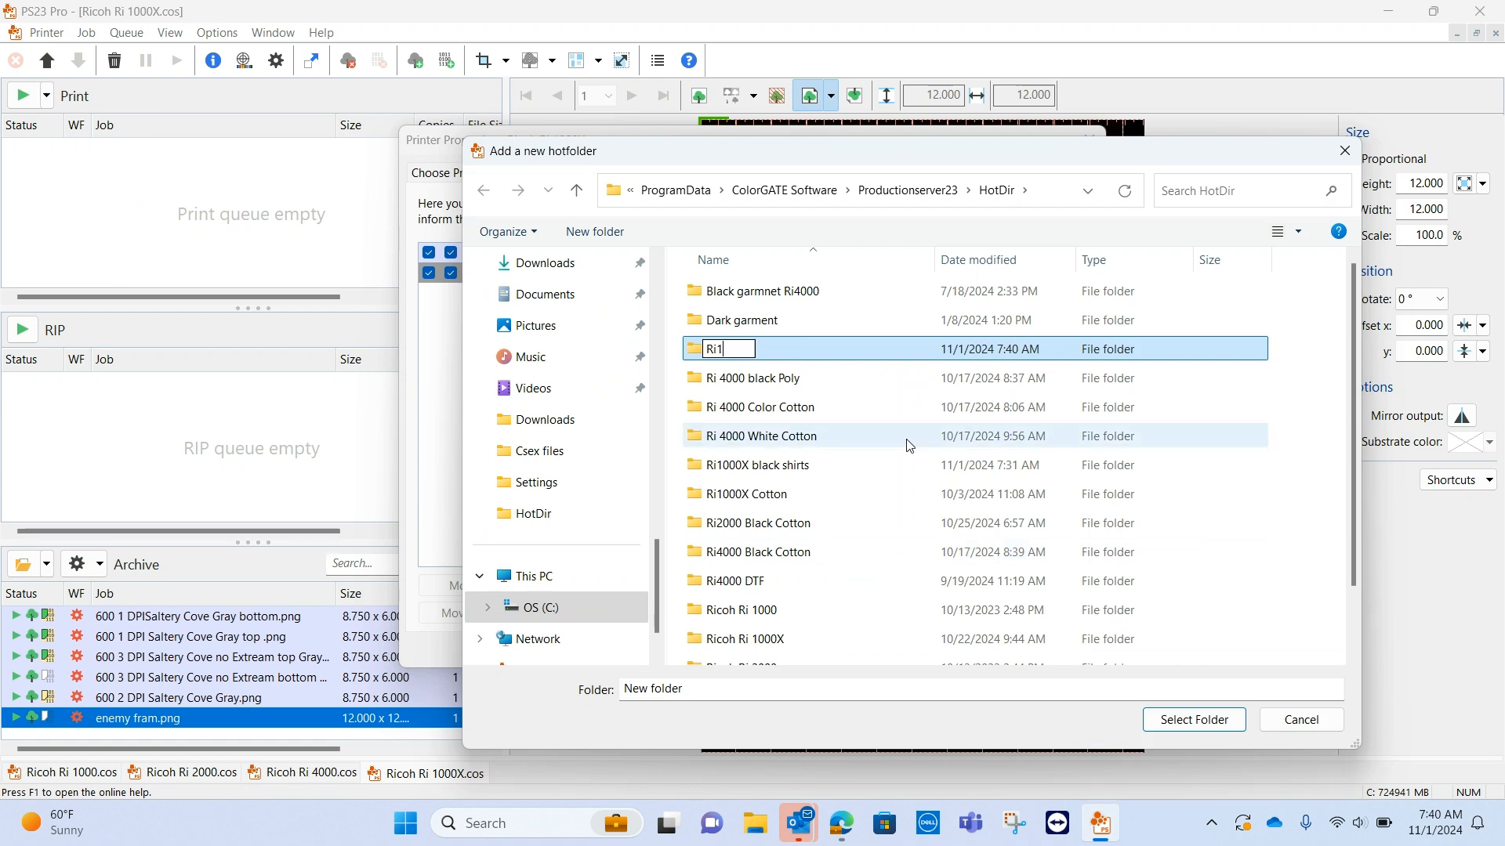
{"action": "type", "text": "000x Colo"}
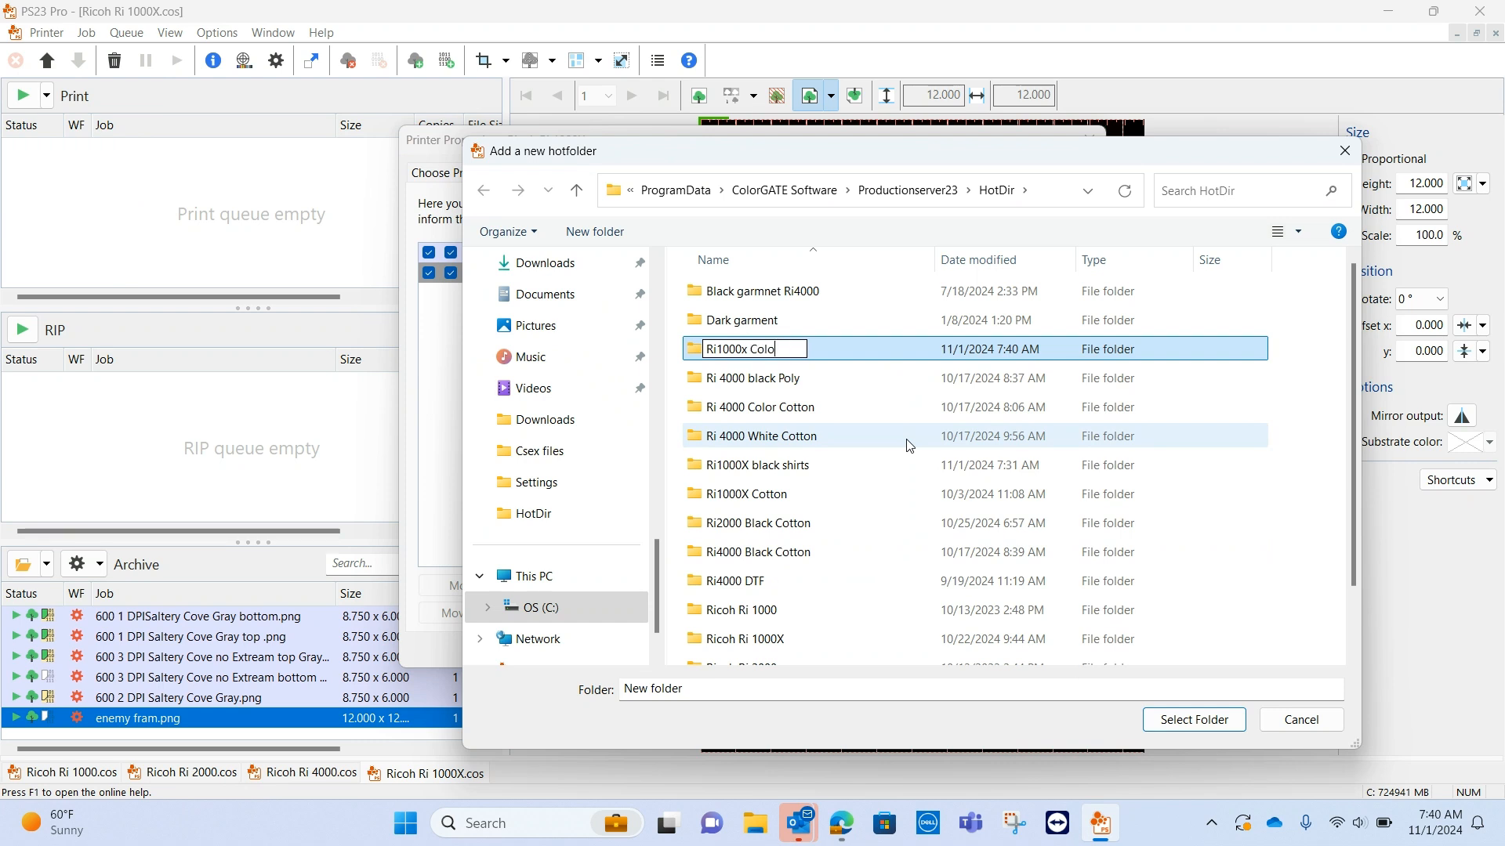
{"action": "type", "text": "r shirts"}
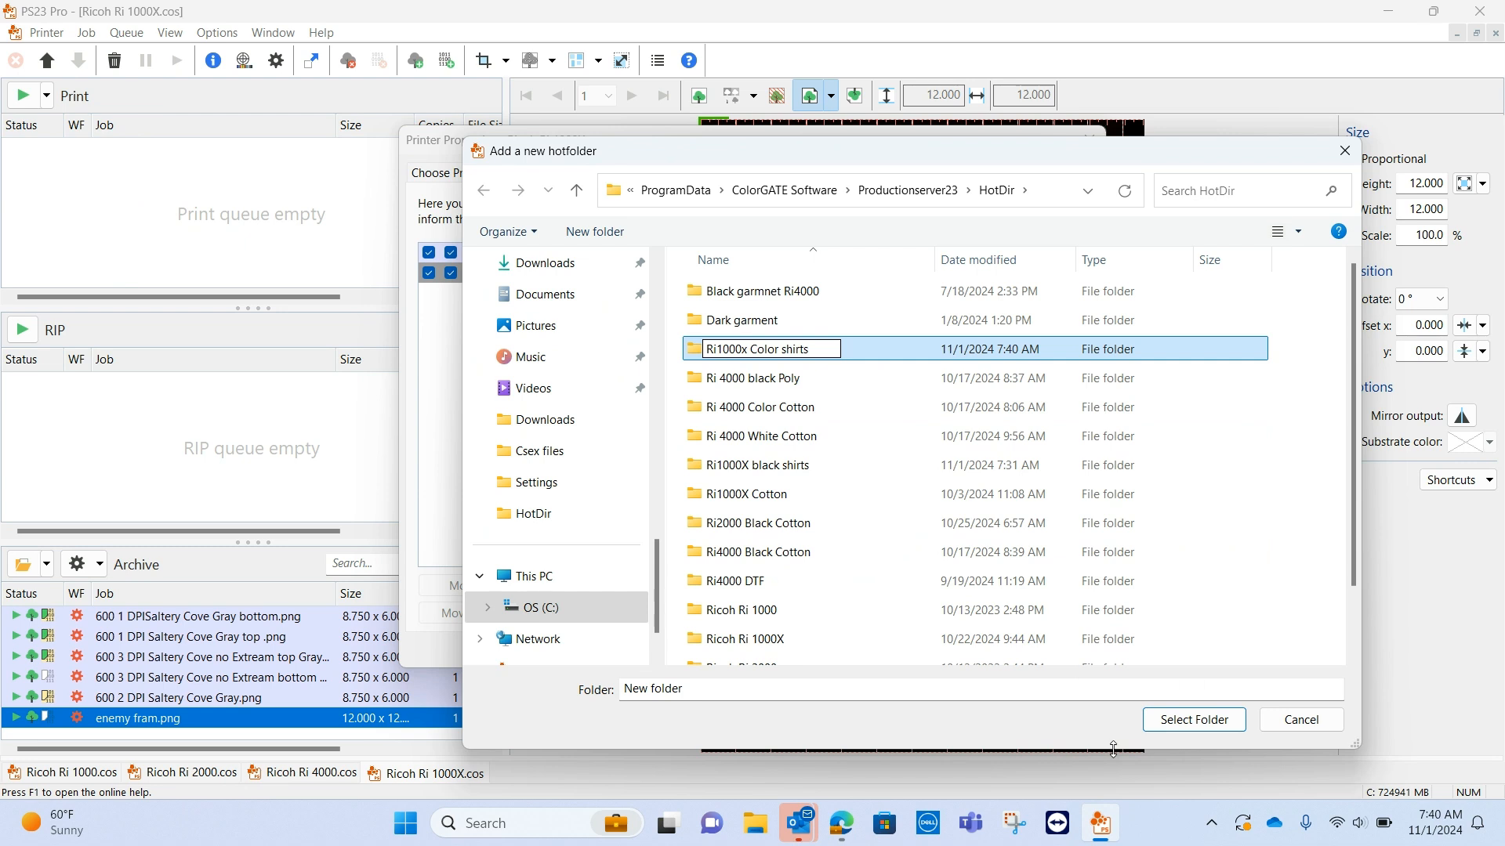
{"action": "key", "text": "Return"}
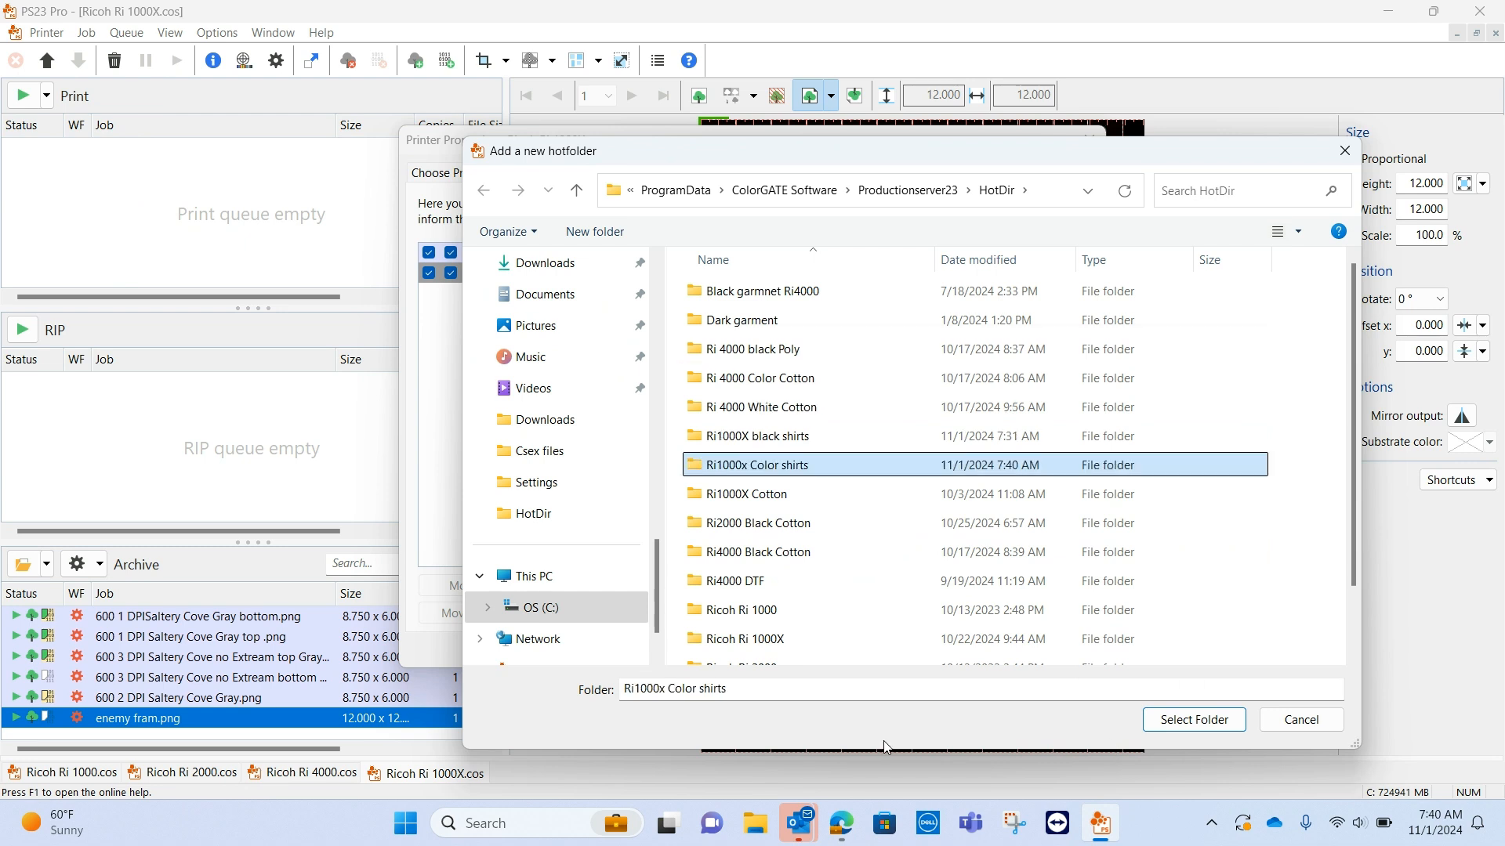
{"action": "left_click", "coordinate": [1192, 719]}
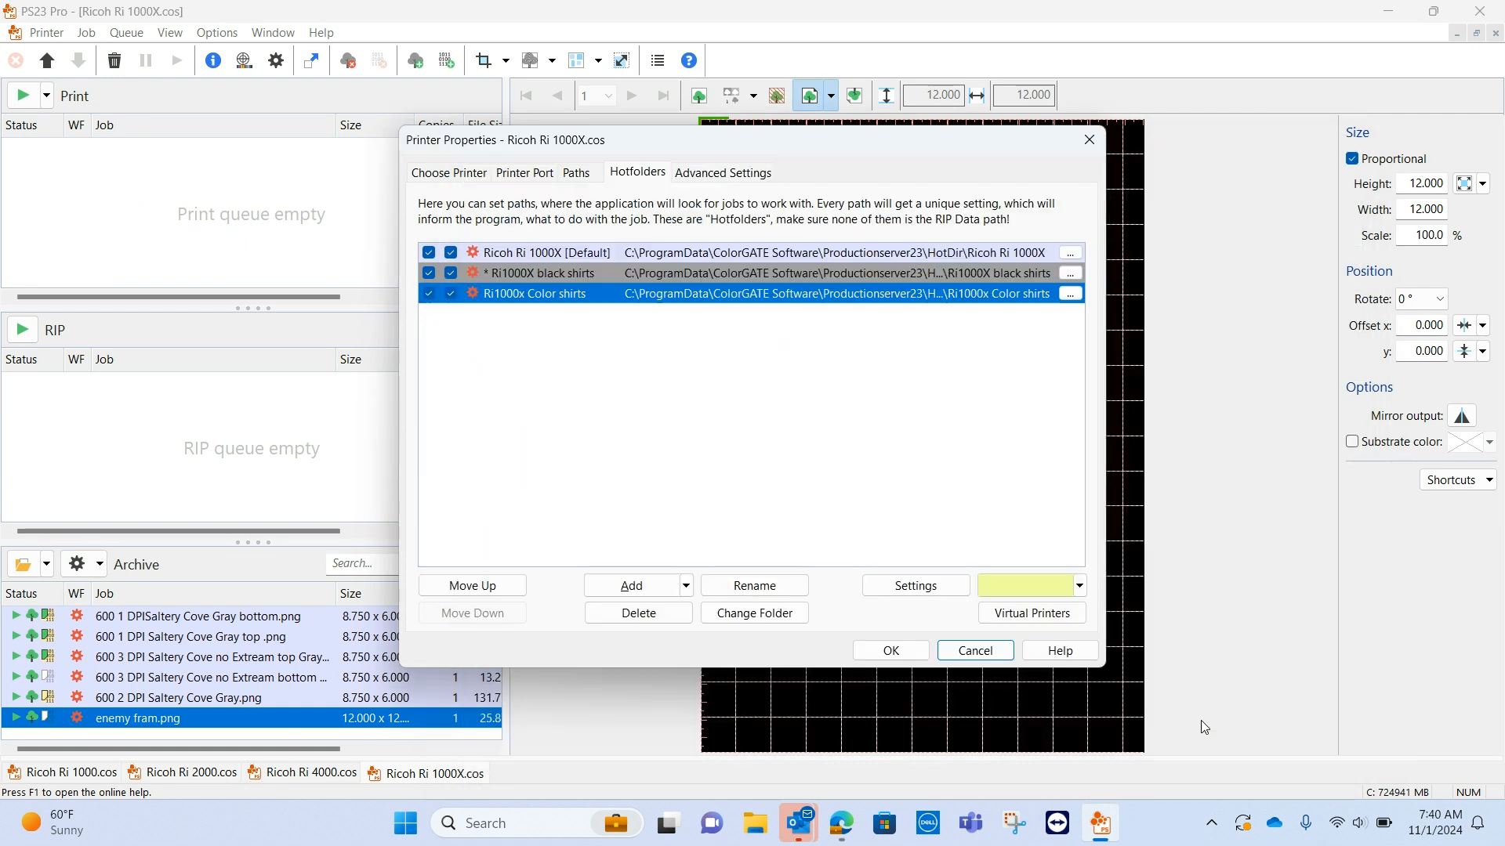
Color-code the Ri1000x Color shirts hotfolder light cyan and enable its cost calculation directly after RIP
{"action": "left_click", "coordinate": [1080, 587]}
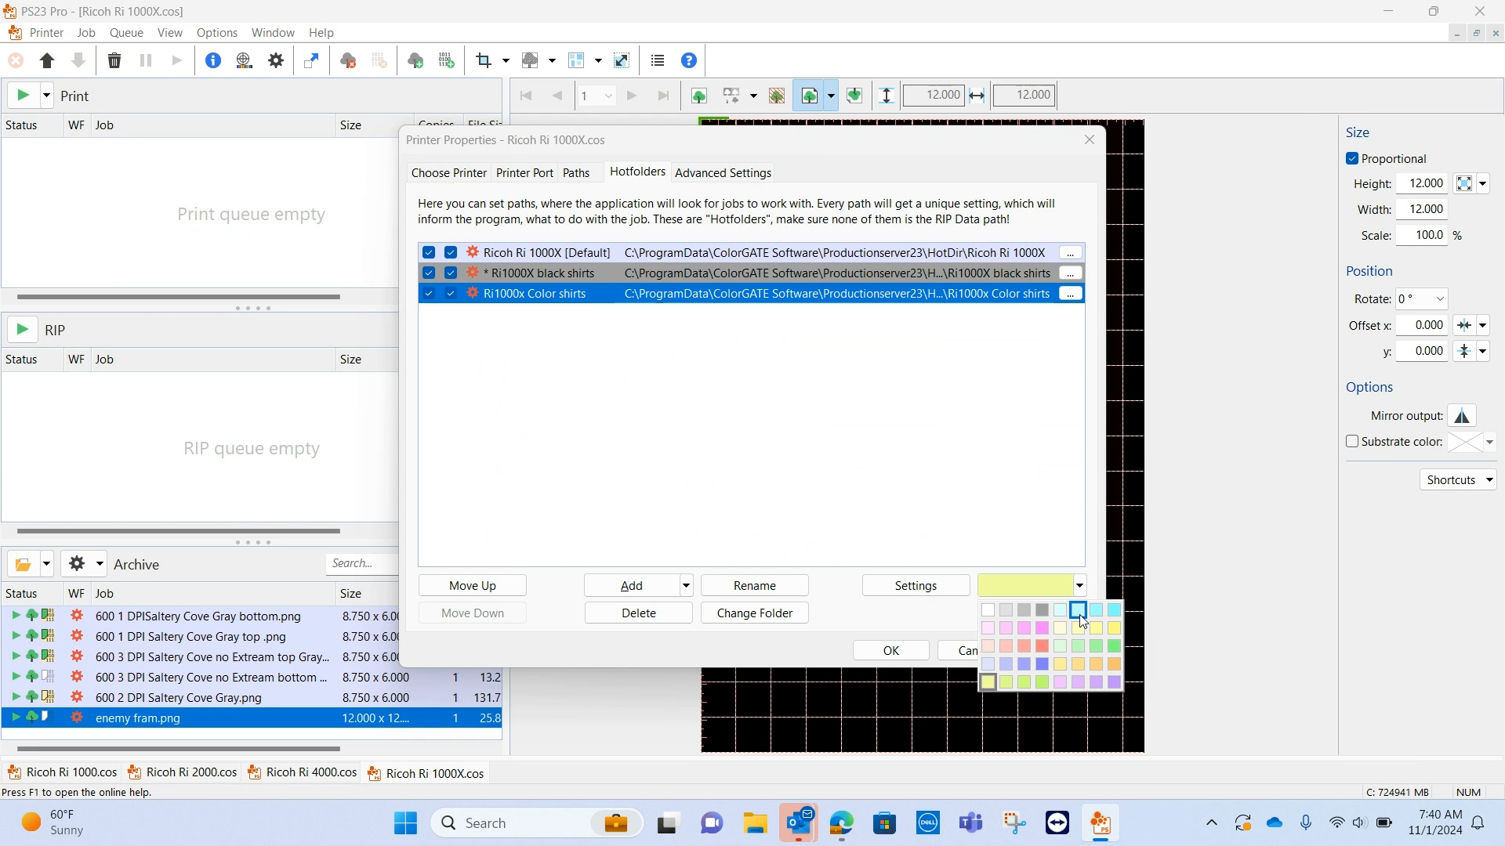
{"action": "left_click", "coordinate": [1078, 610]}
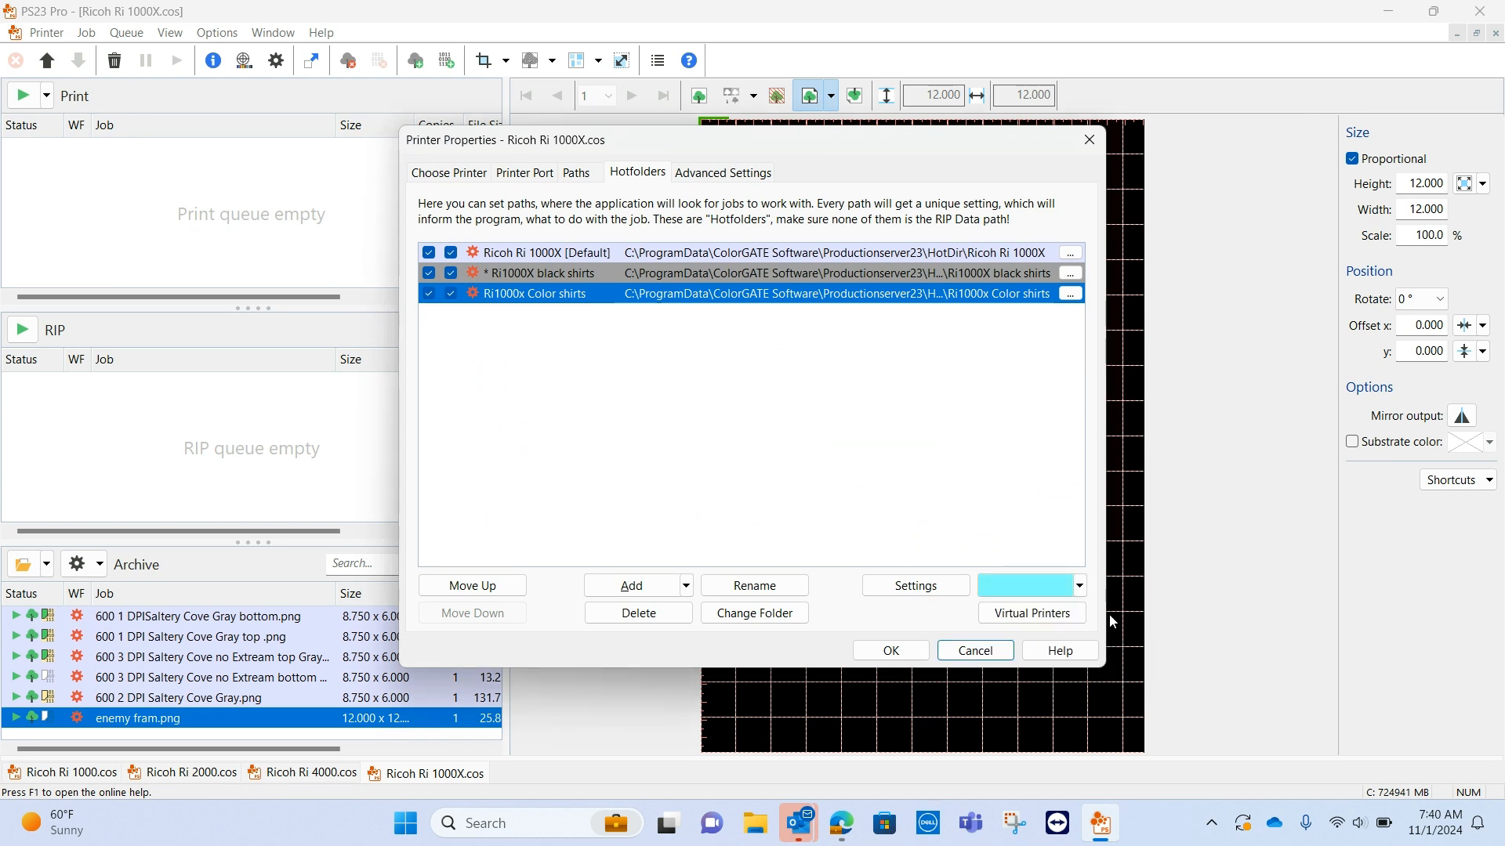
{"action": "left_click", "coordinate": [914, 597]}
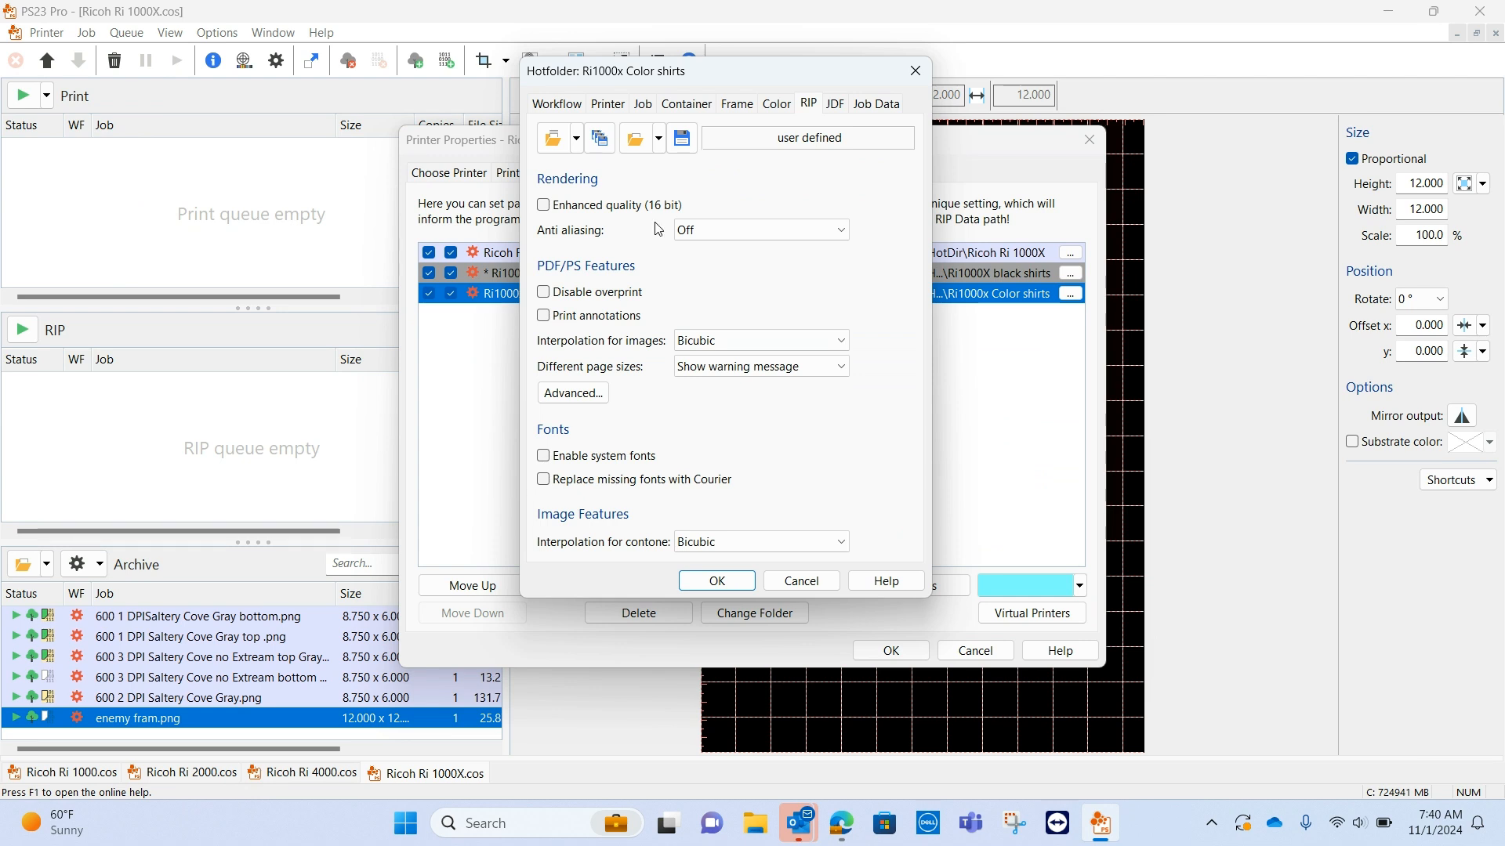
{"action": "left_click", "coordinate": [553, 105]}
{"action": "left_click", "coordinate": [543, 491]}
{"action": "left_click", "coordinate": [562, 515]}
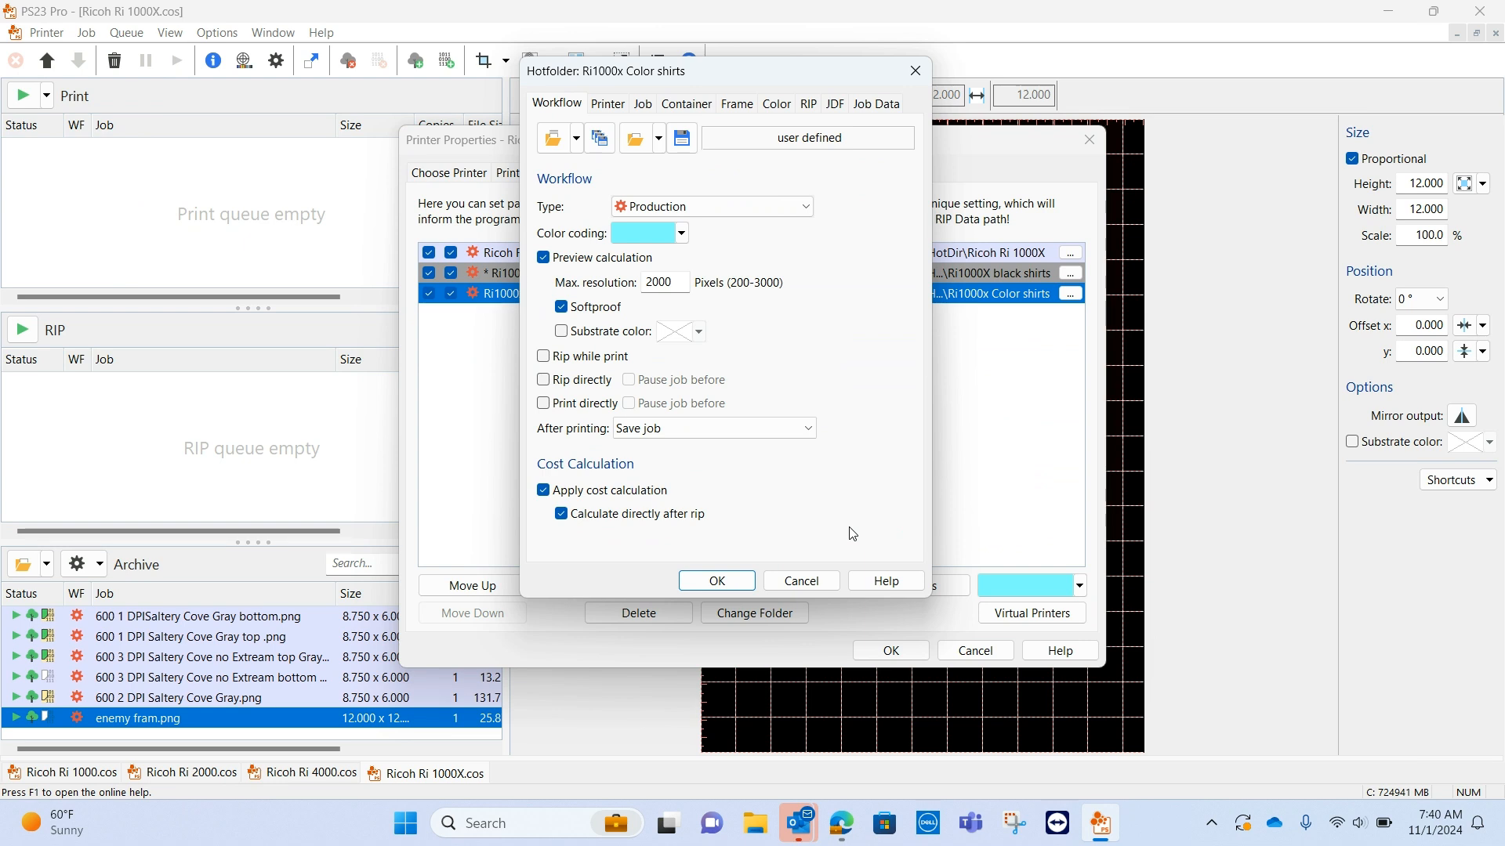
Set the hotfolder's media size to RICOH Medium Platen and open its job settings
{"action": "left_click", "coordinate": [598, 104]}
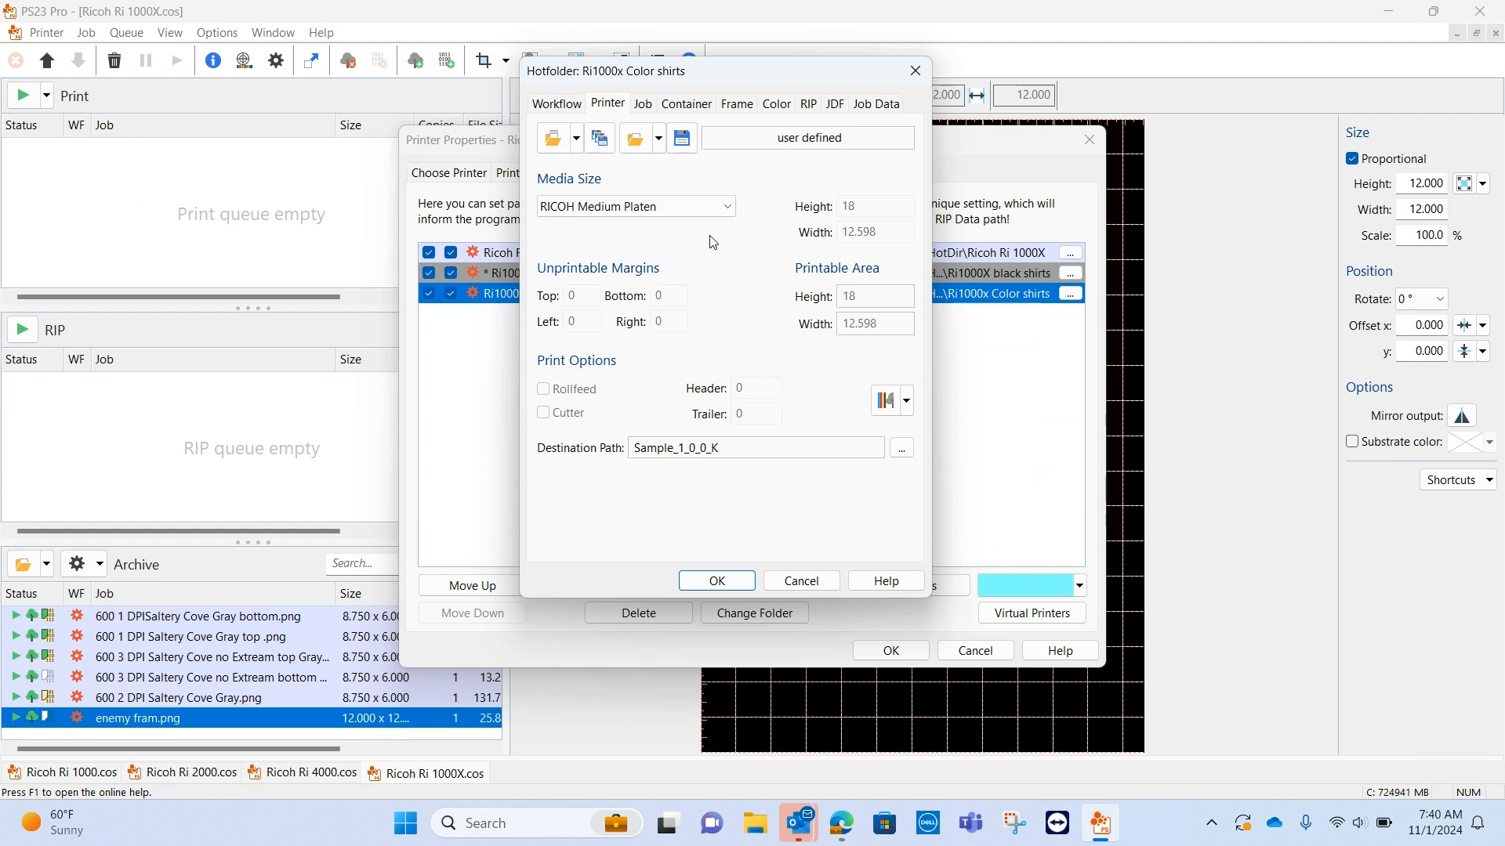
{"action": "left_click", "coordinate": [728, 209]}
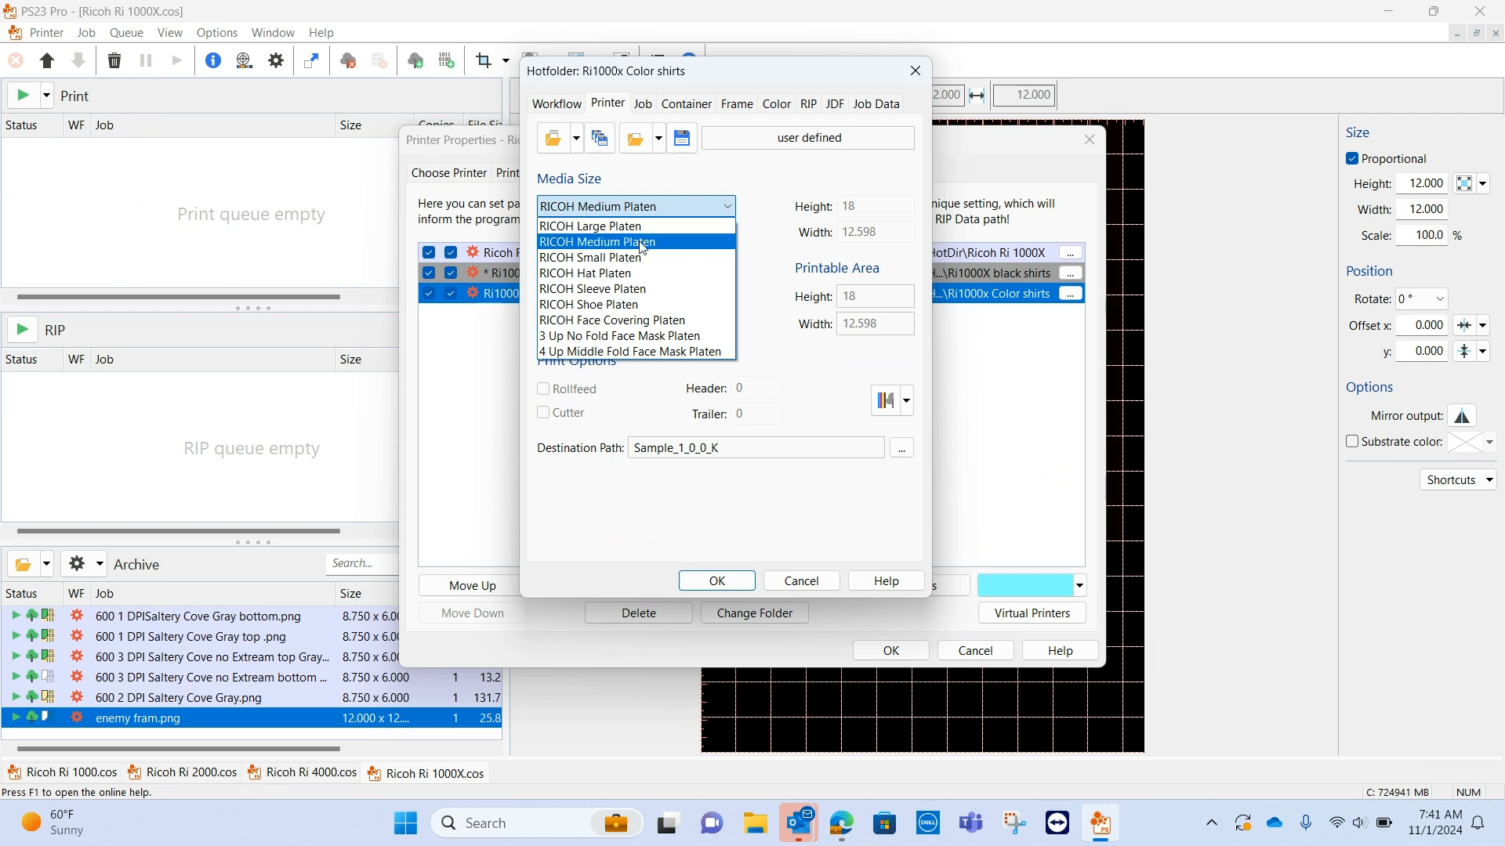
{"action": "left_click", "coordinate": [675, 242]}
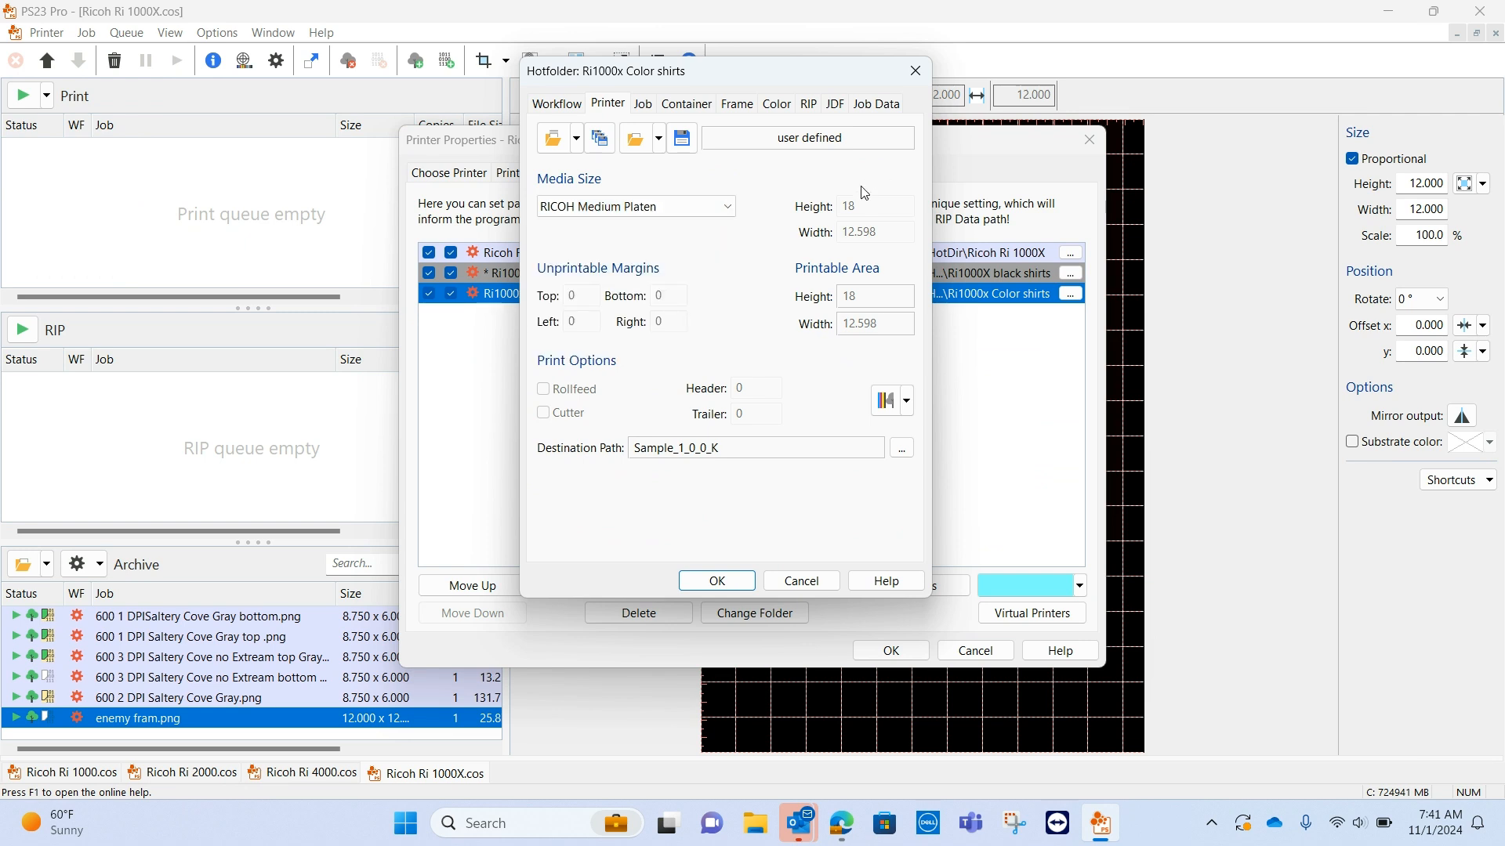
{"action": "left_click", "coordinate": [657, 111]}
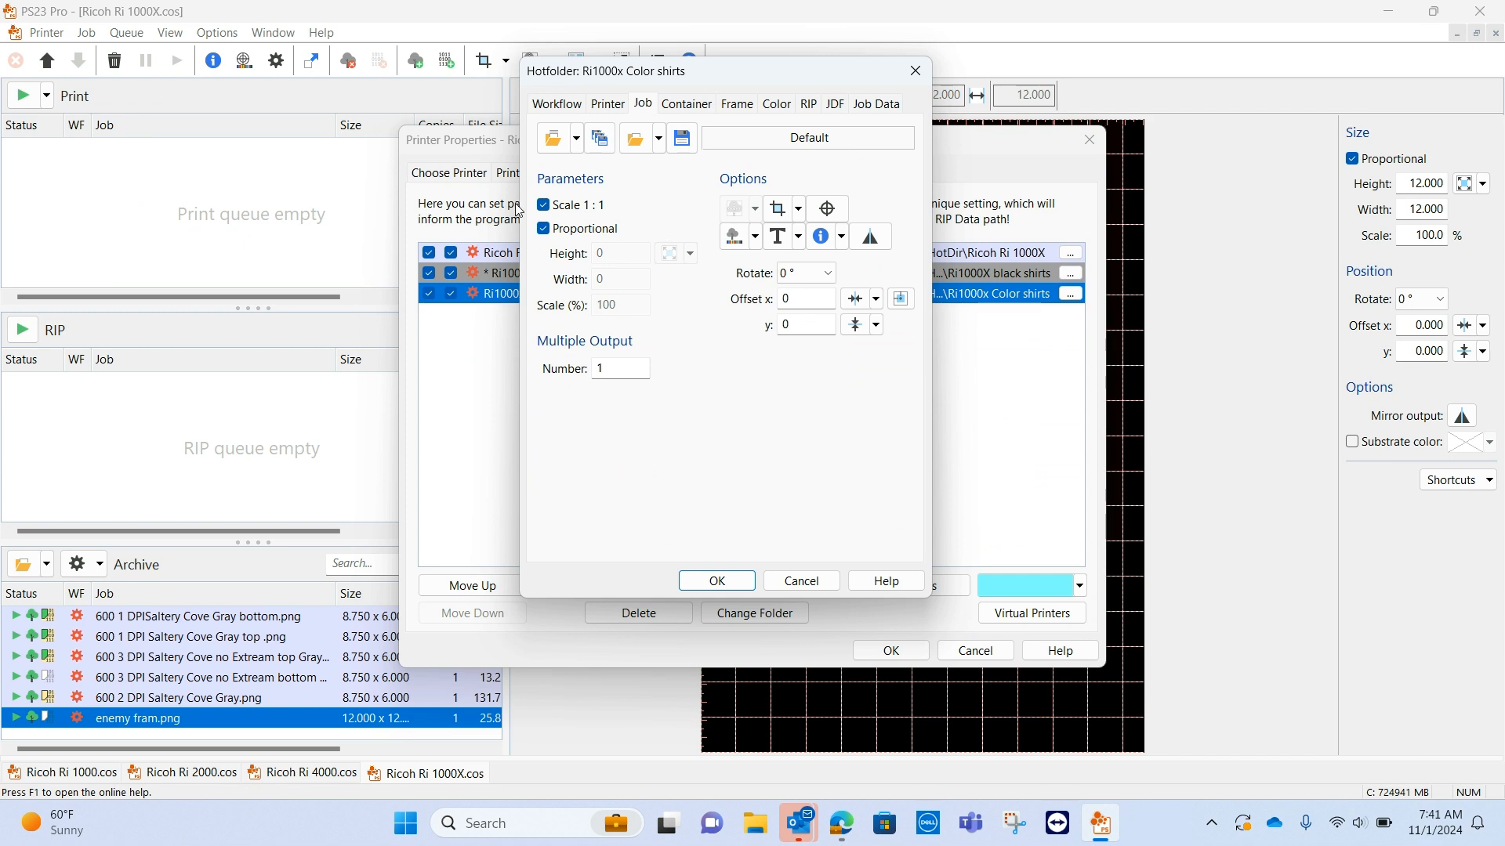
Turn off 1:1 and proportional scaling for the hotfolder and set the job height and width to 12
{"action": "left_click", "coordinate": [549, 206]}
{"action": "left_click", "coordinate": [543, 229]}
{"action": "left_click", "coordinate": [625, 253]}
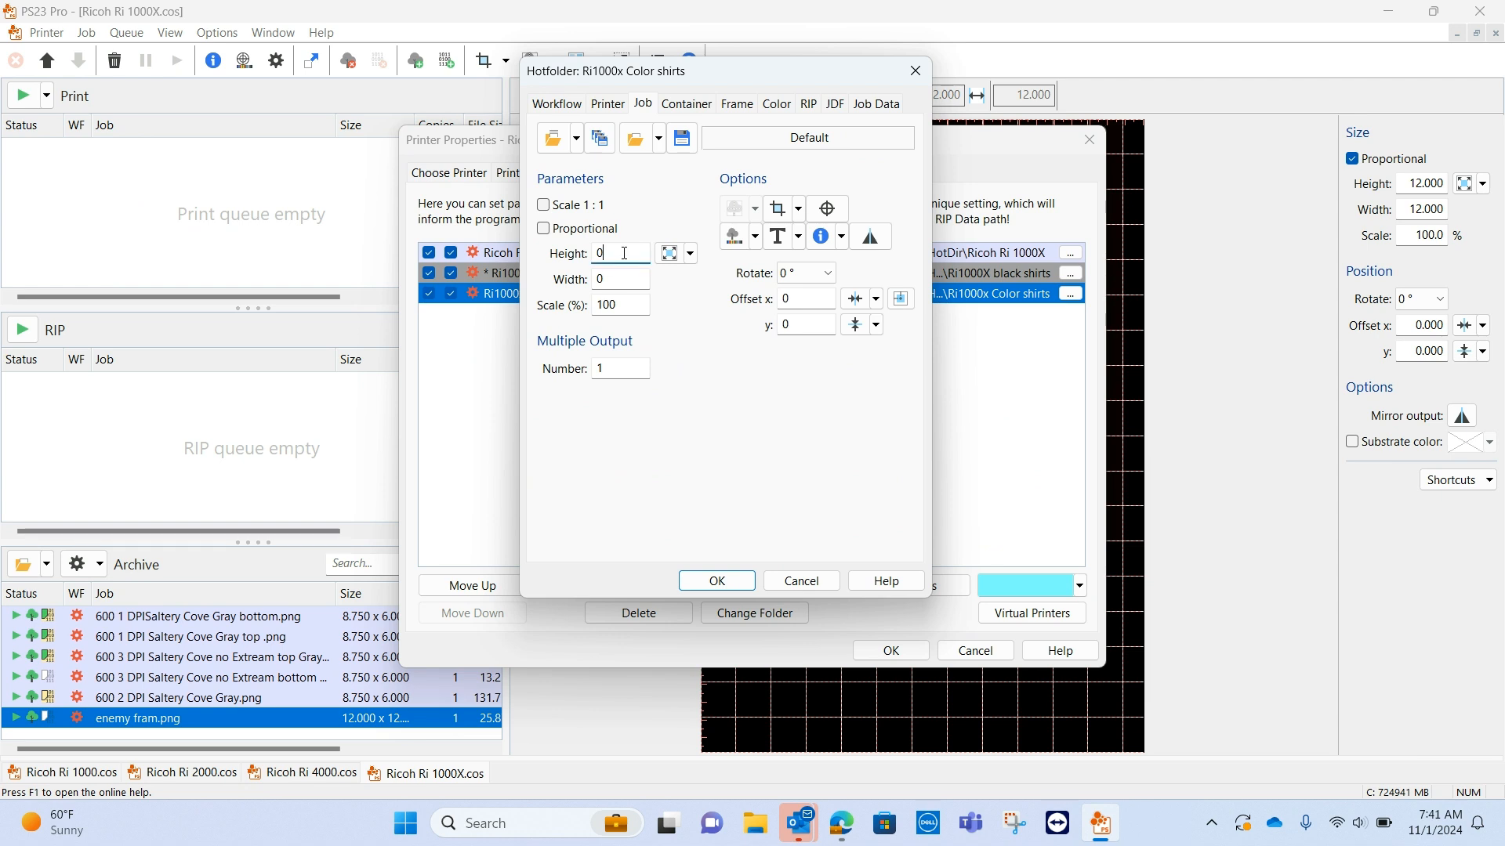
{"action": "key", "text": "BackSpace"}
{"action": "type", "text": "12"}
{"action": "left_click", "coordinate": [621, 278]}
{"action": "key", "text": "BackSpace"}
{"action": "type", "text": "12"}
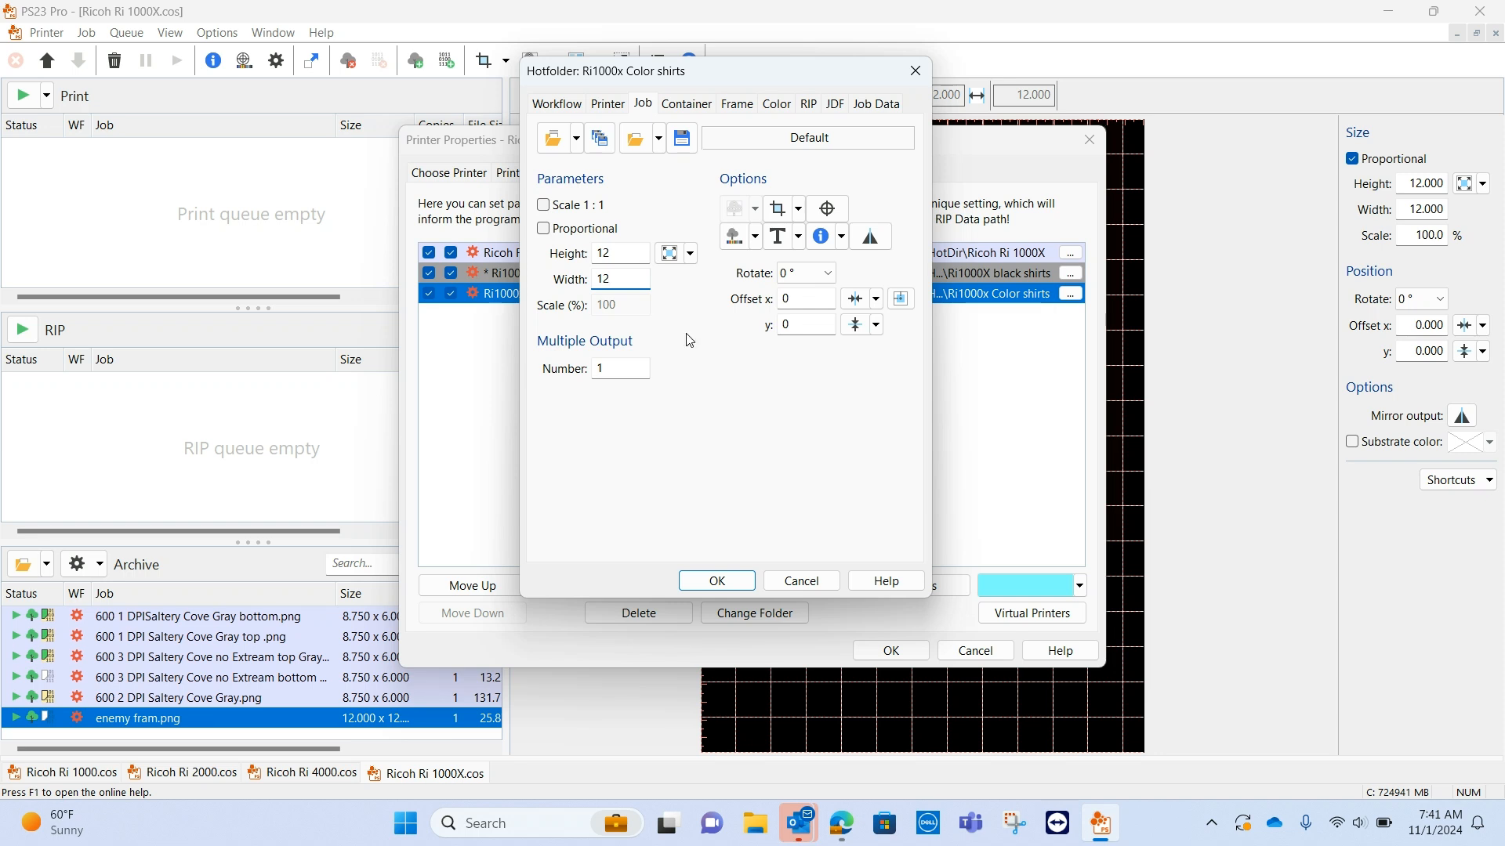
Reset the job width and height to 0 and re-enable 1:1 and proportional scaling
{"action": "left_click", "coordinate": [691, 256]}
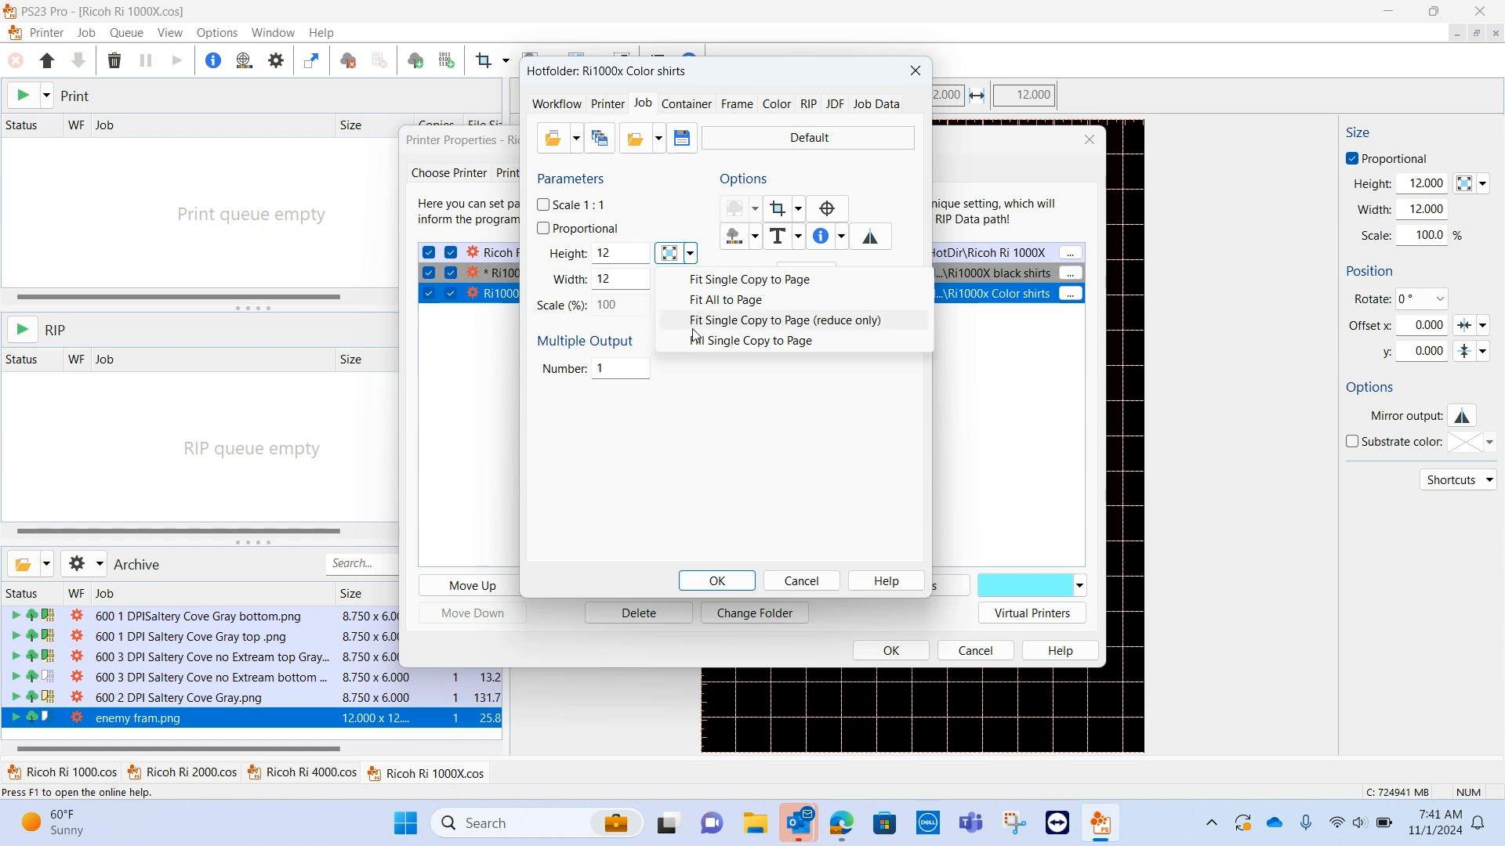
{"action": "left_click", "coordinate": [659, 213]}
{"action": "left_click", "coordinate": [628, 280]}
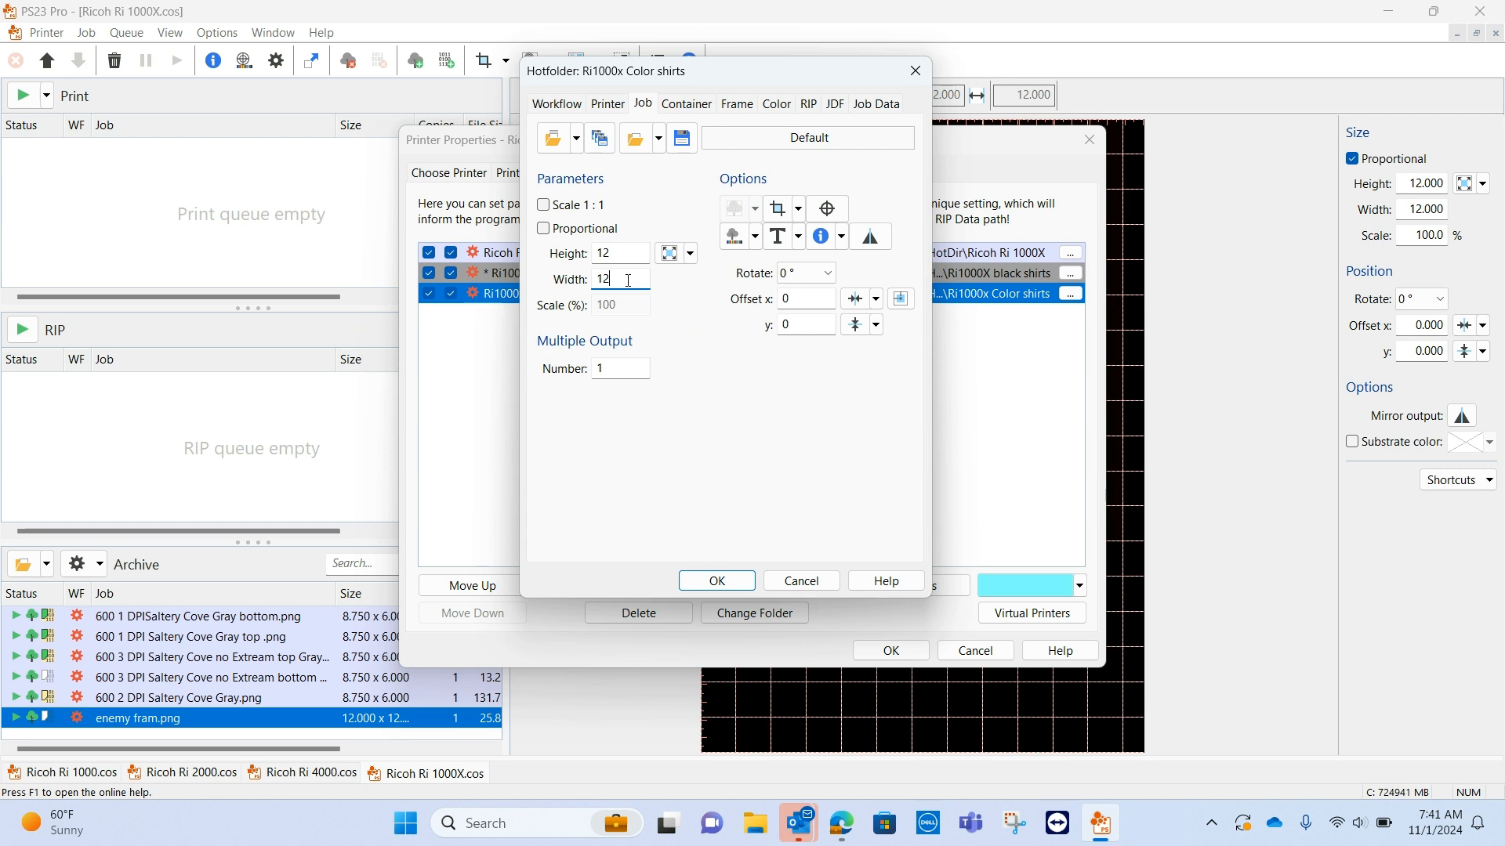
{"action": "key", "text": "BackSpace"}
{"action": "key", "text": "BackSpace"}
{"action": "left_click", "coordinate": [624, 253]}
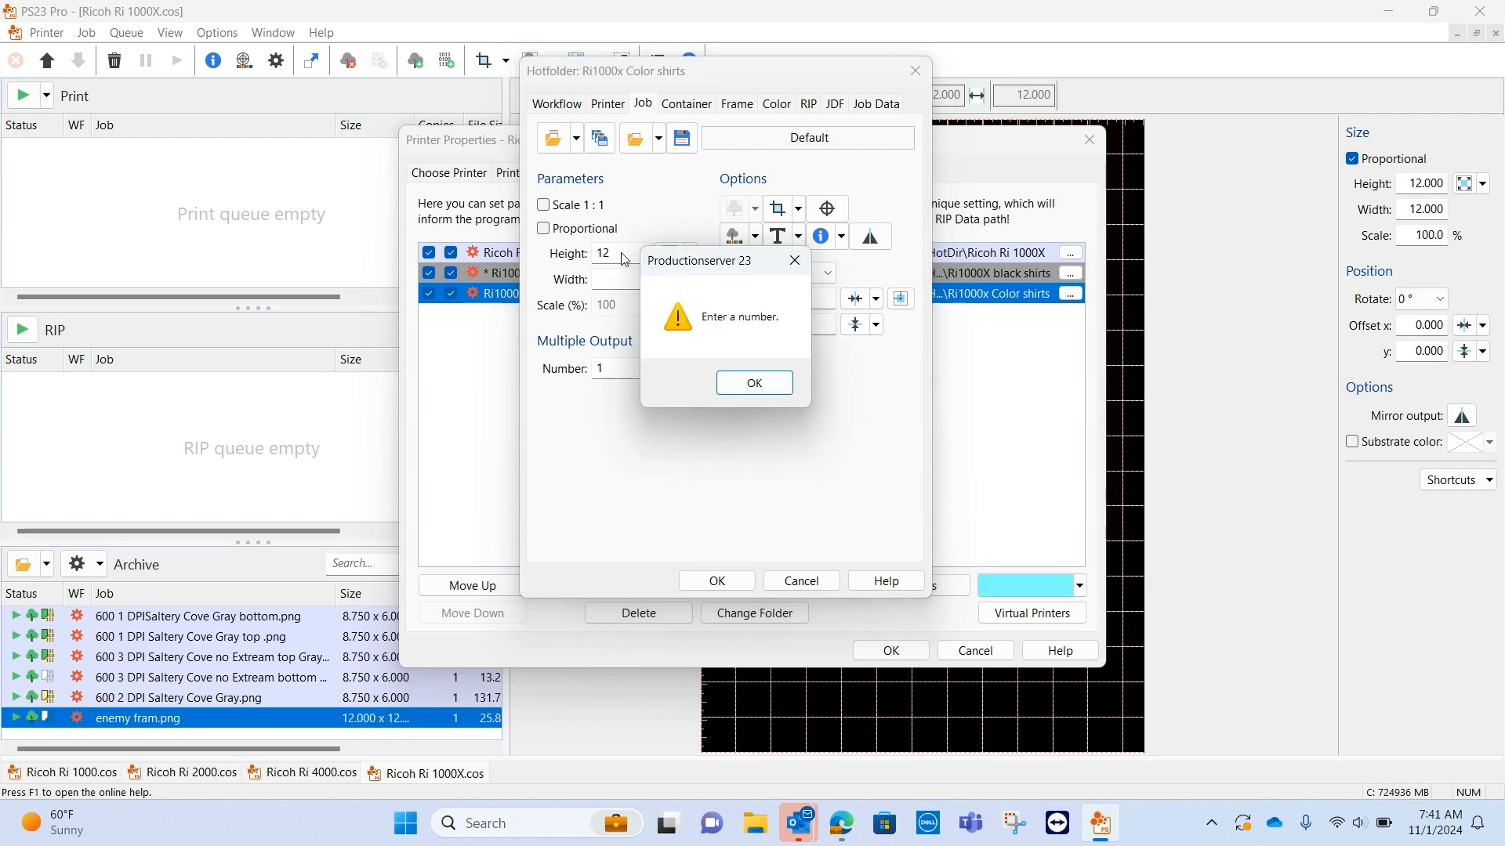
{"action": "left_click", "coordinate": [757, 383]}
{"action": "type", "text": "0"}
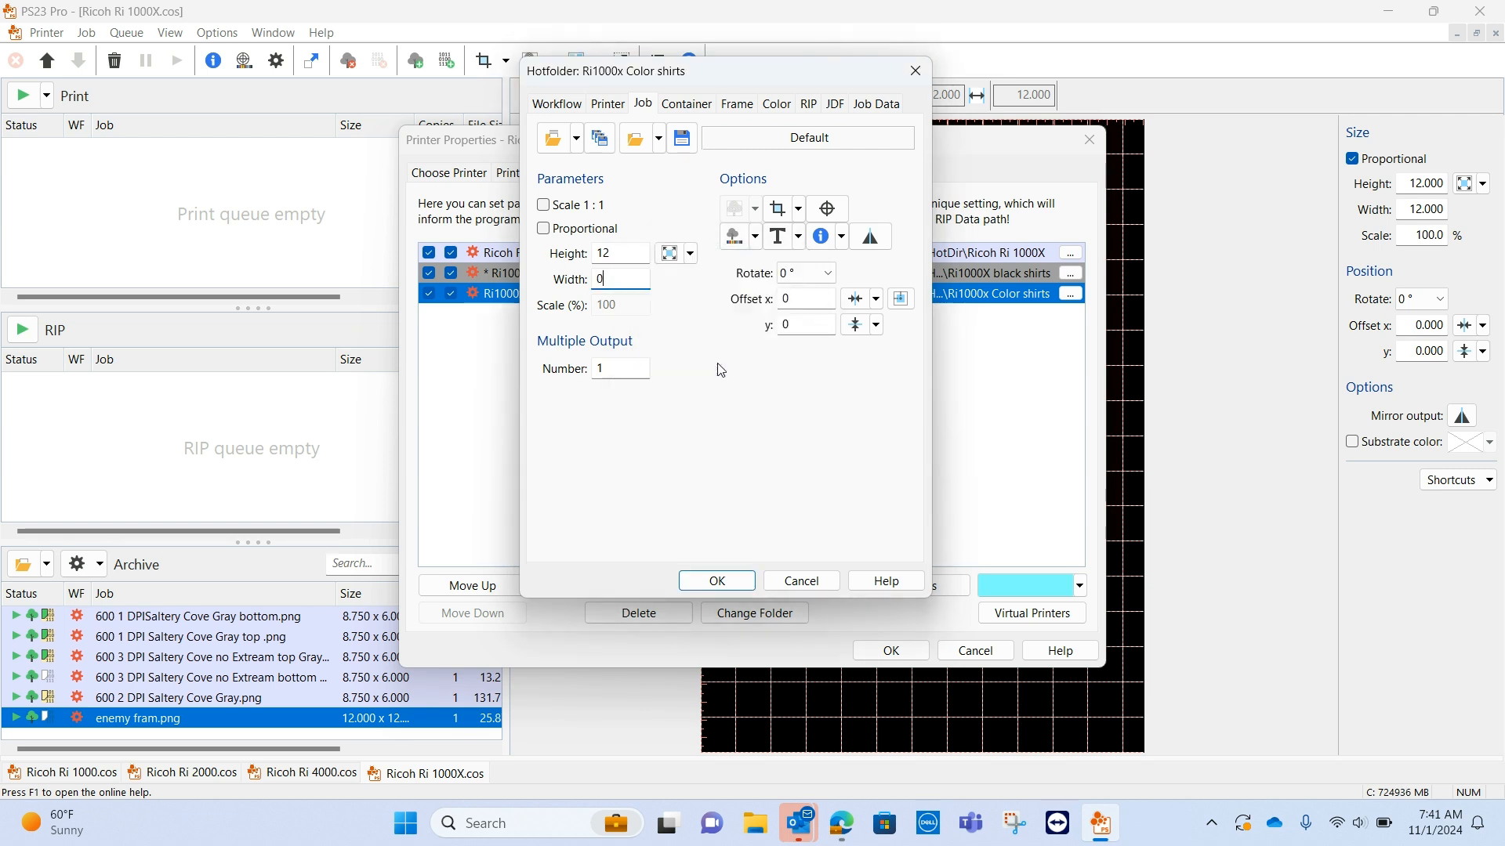
{"action": "double_click", "coordinate": [623, 254]}
{"action": "key", "text": "BackSpace"}
{"action": "type", "text": "0"}
{"action": "left_click", "coordinate": [544, 205]}
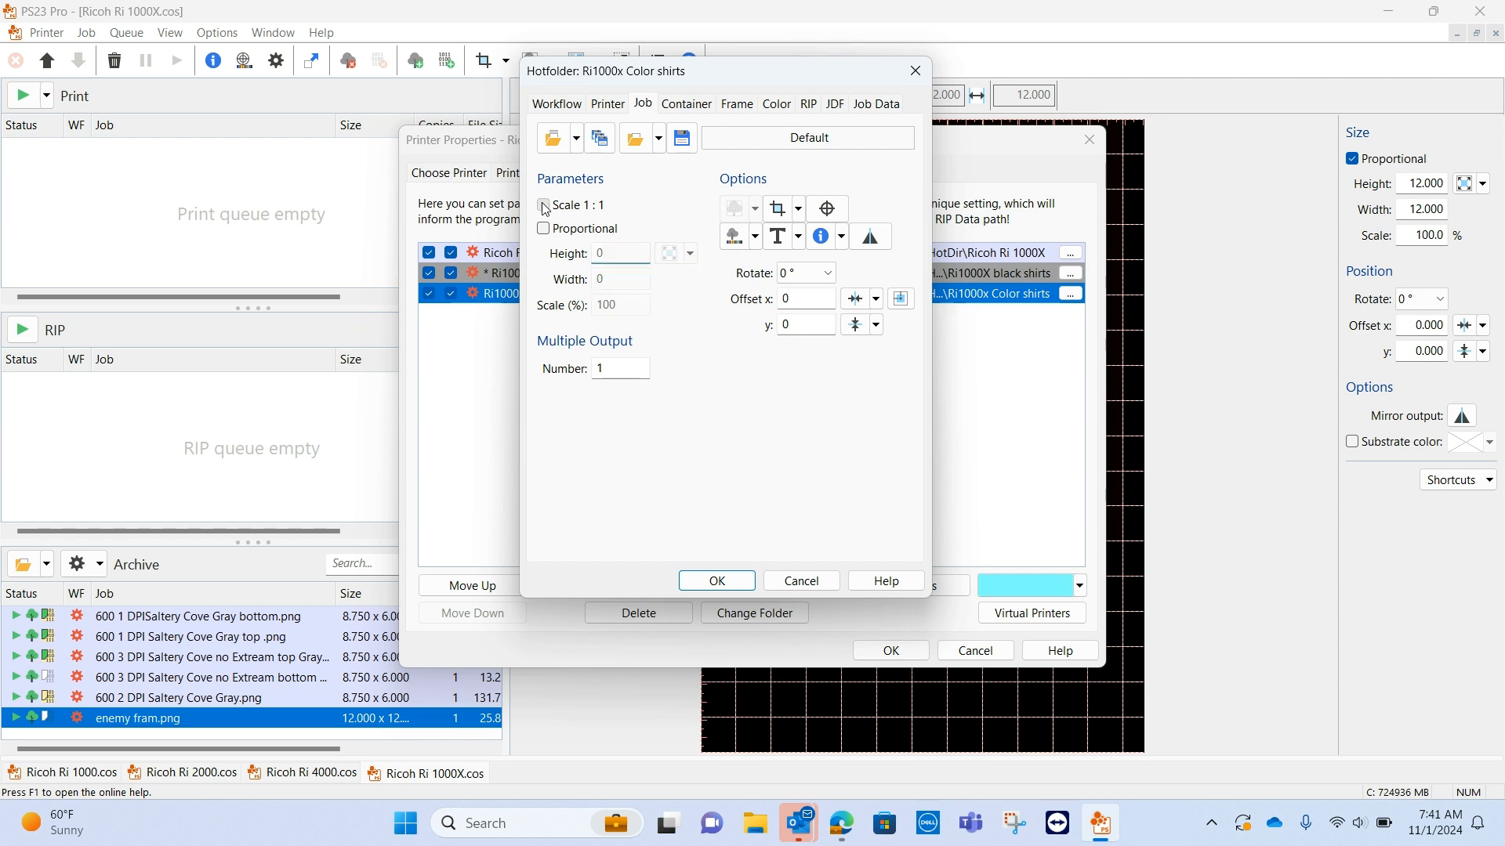
{"action": "left_click", "coordinate": [543, 229]}
Center the hotfolder's jobs horizontally and set the y offset to 2
{"action": "left_click", "coordinate": [876, 298]}
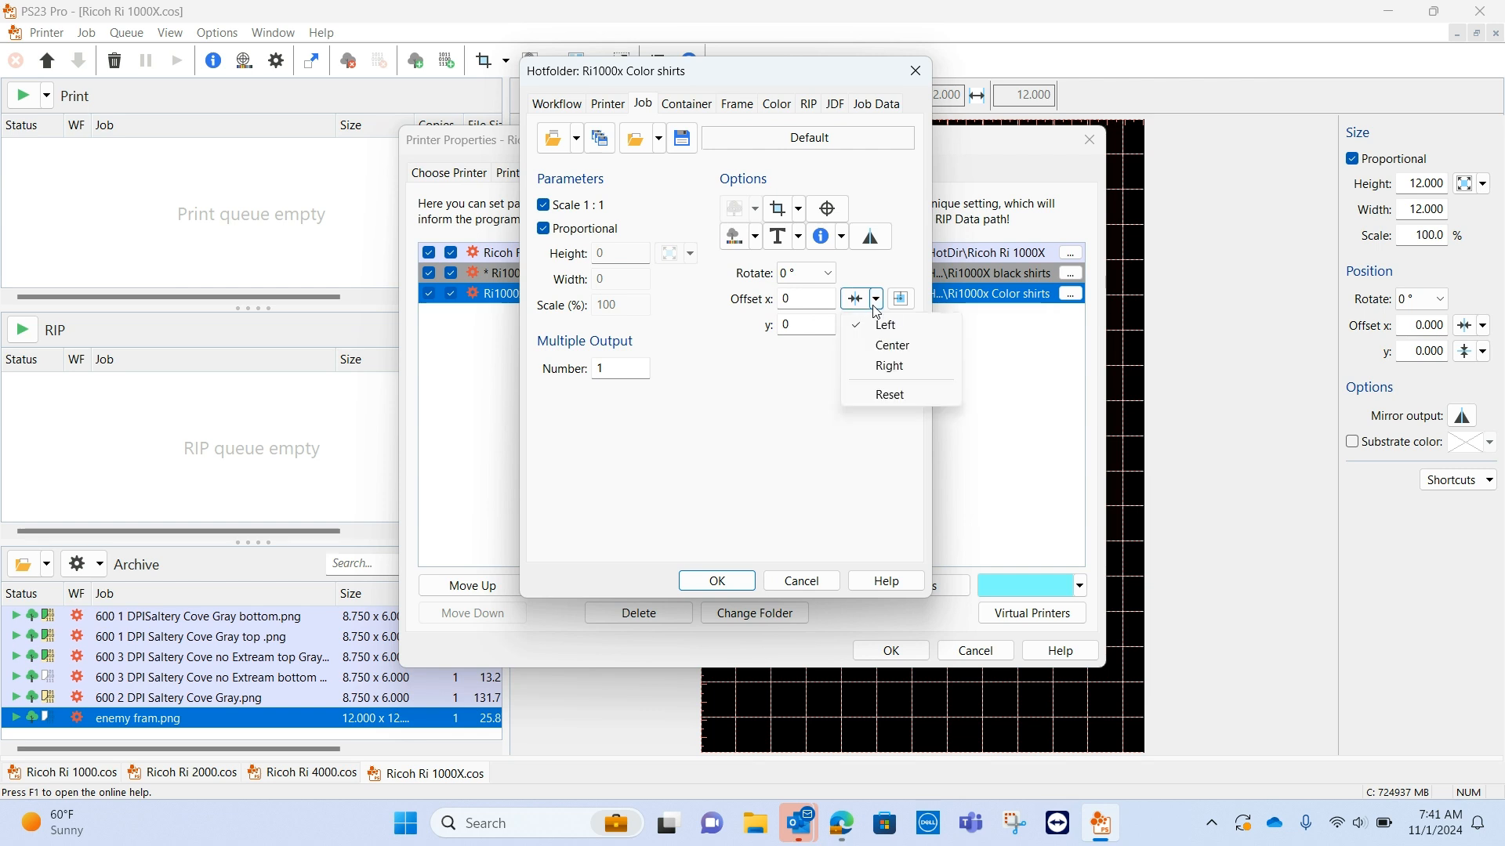
{"action": "left_click", "coordinate": [910, 350]}
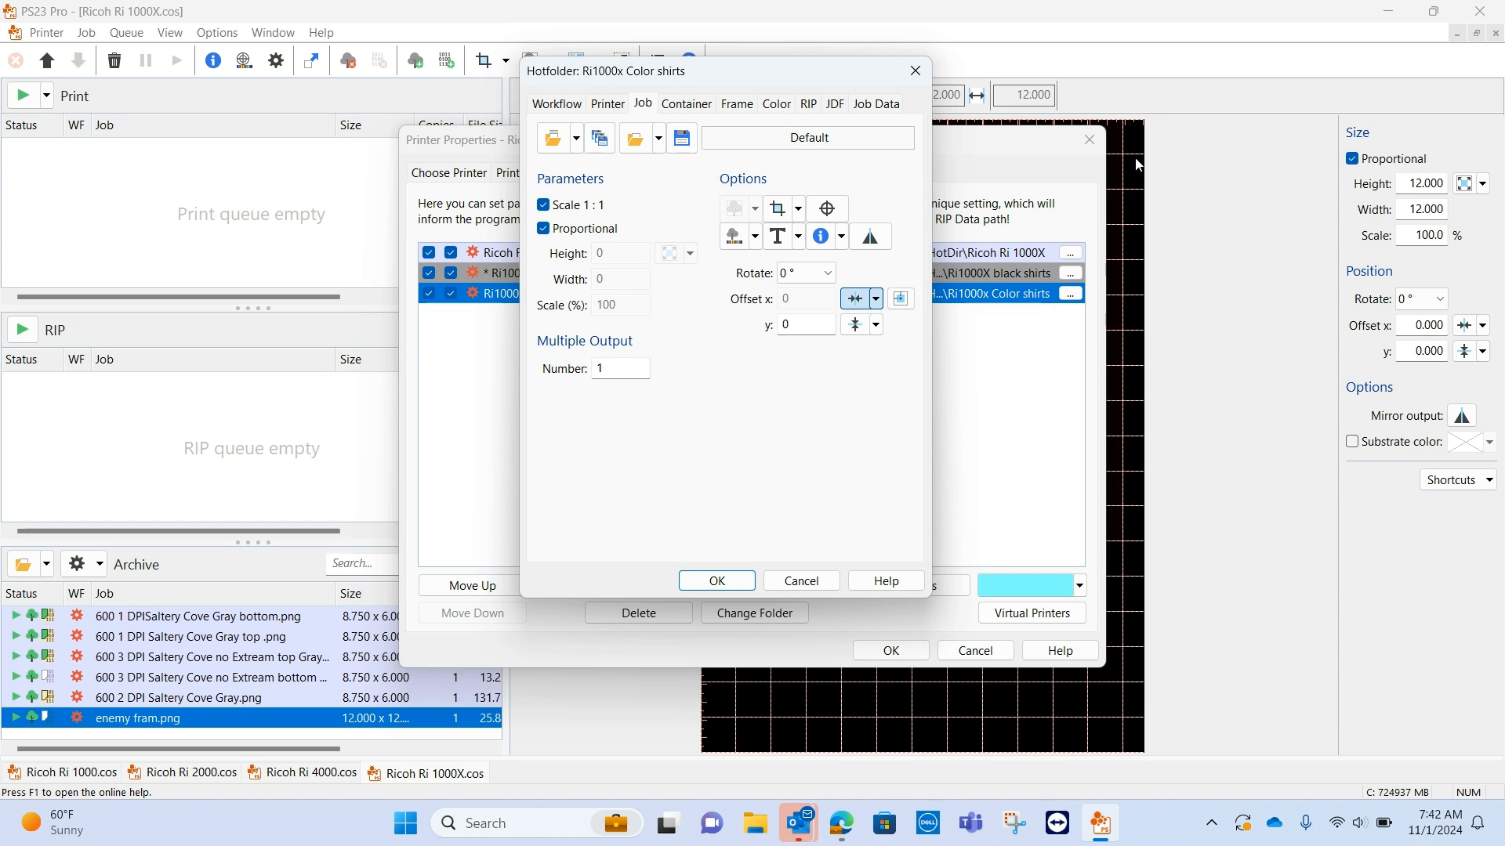
{"action": "left_click", "coordinate": [800, 329]}
{"action": "key", "text": "BackSpace"}
{"action": "type", "text": "2"}
Set the hotfolder's color media to Dark-Garment with the 01.SuperFine 1200x1200dpi 16Pass metamode
{"action": "left_click", "coordinate": [776, 104]}
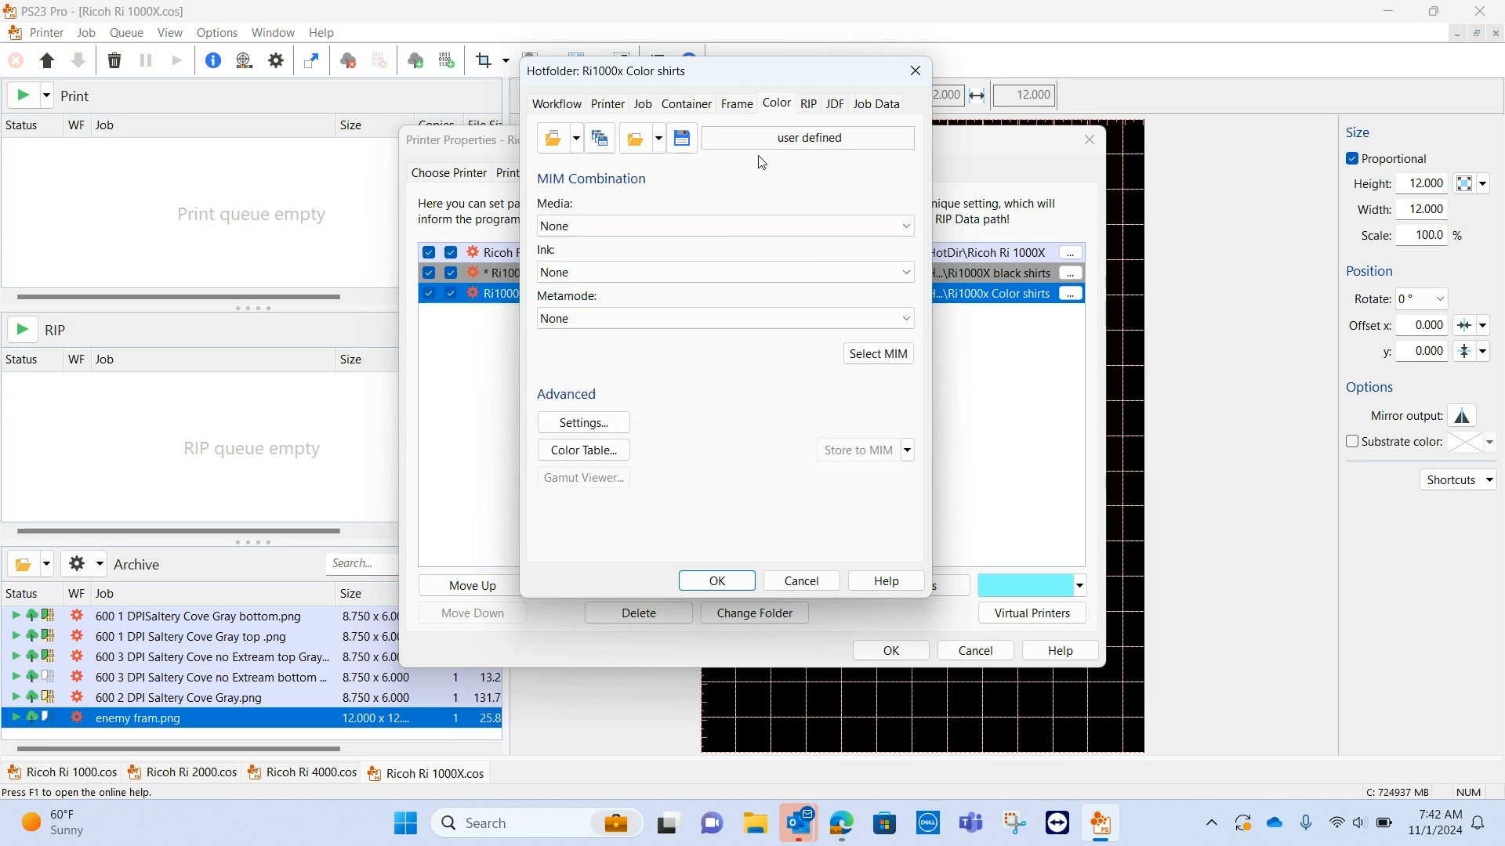
{"action": "left_click", "coordinate": [760, 229]}
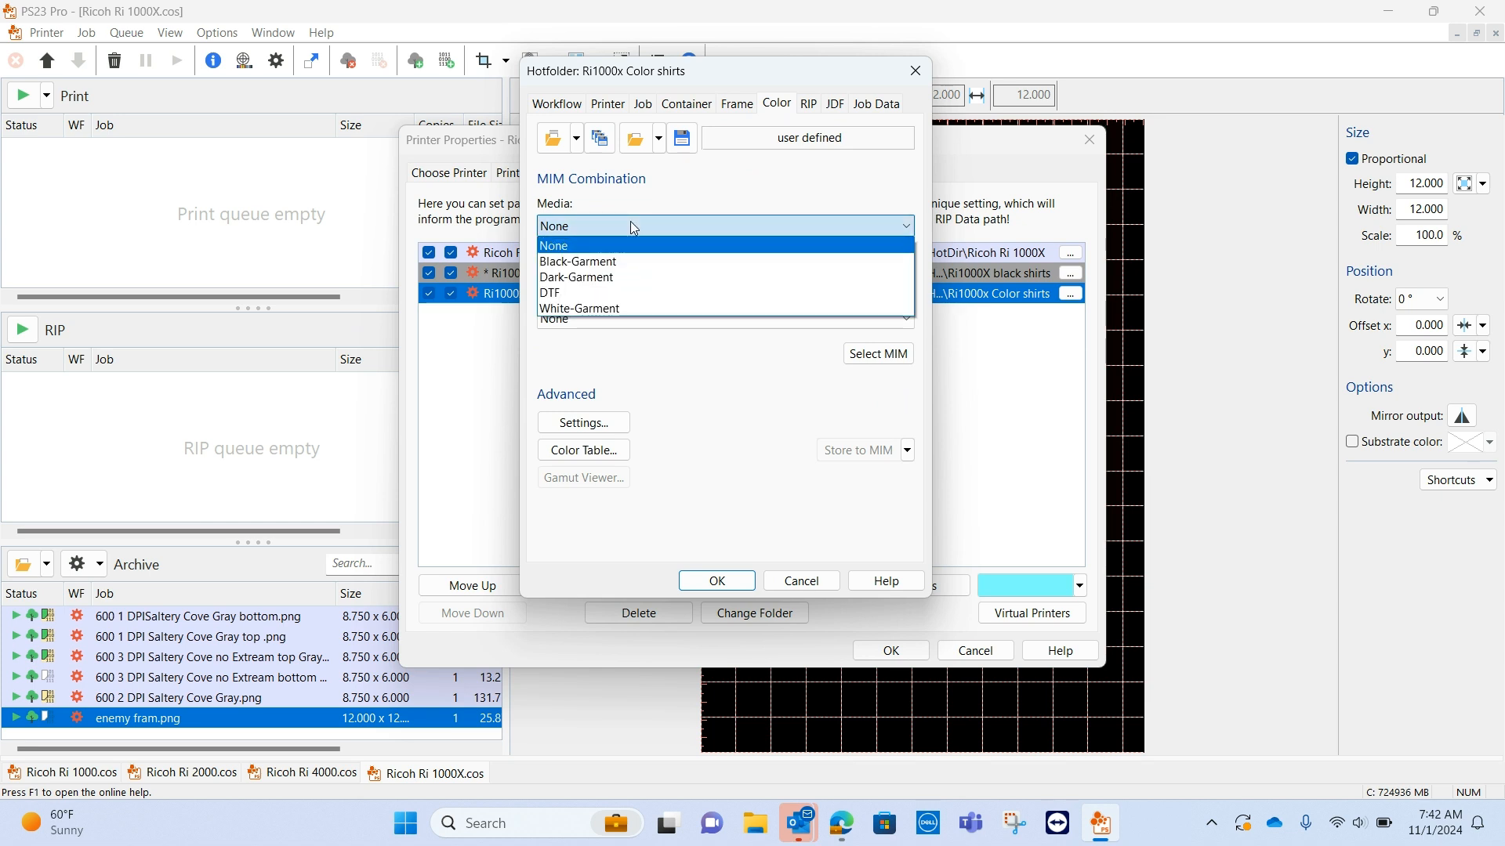
{"action": "left_click", "coordinate": [667, 277]}
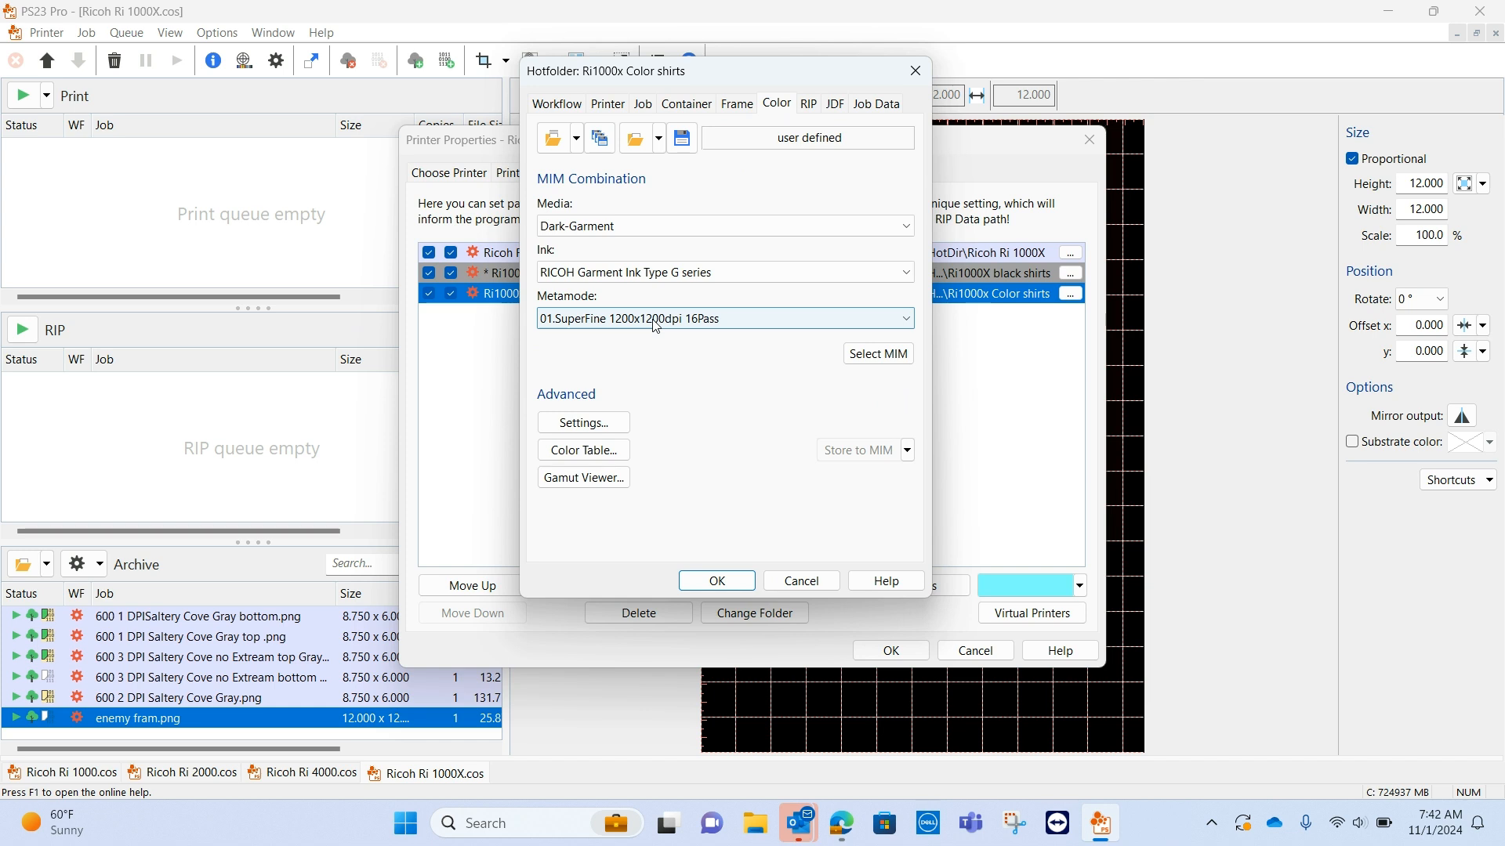
{"action": "left_click", "coordinate": [907, 320]}
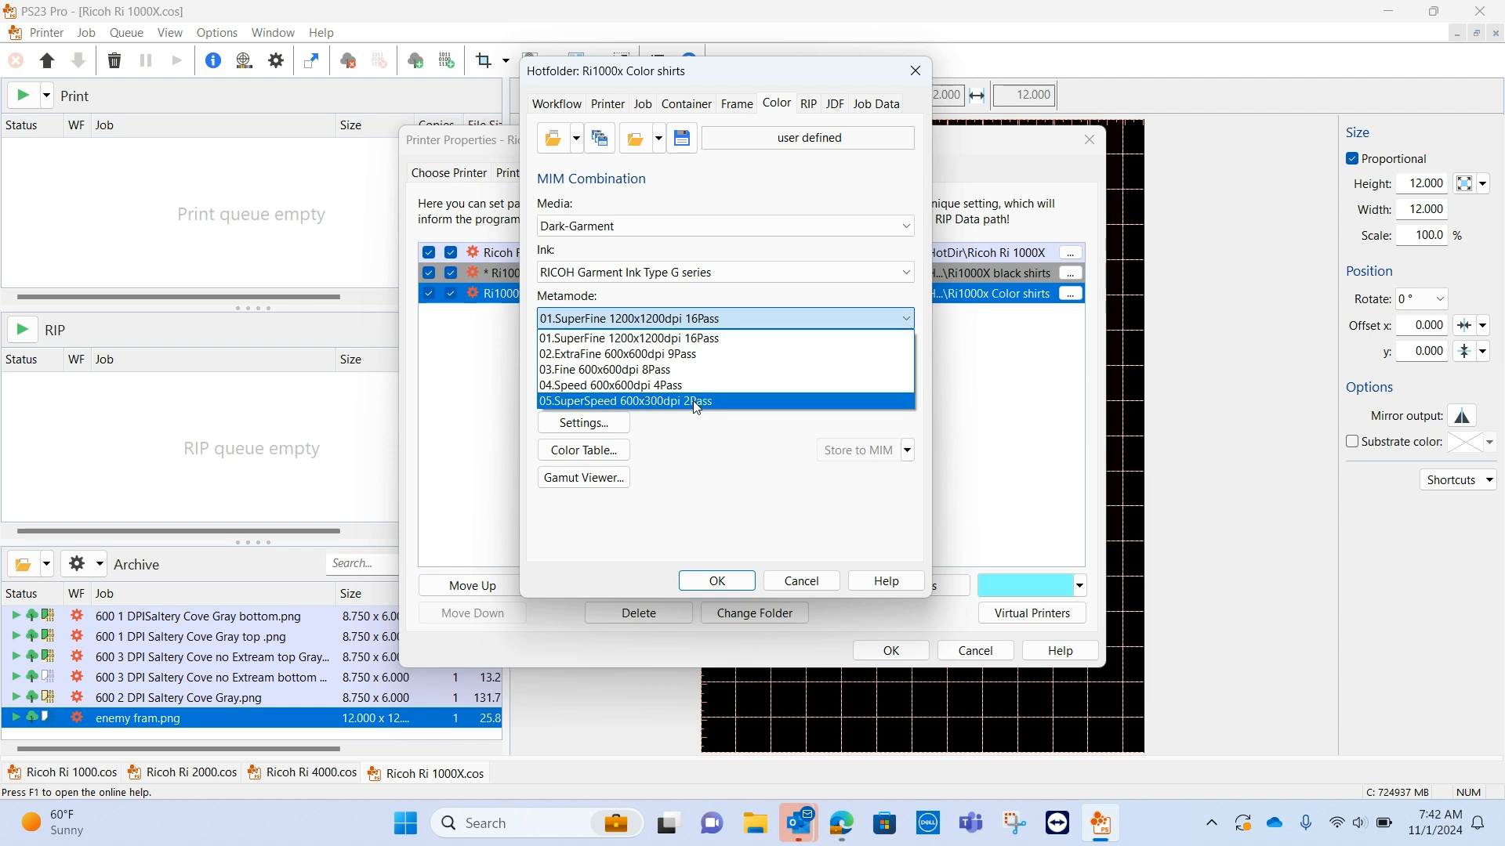
{"action": "left_click", "coordinate": [749, 463]}
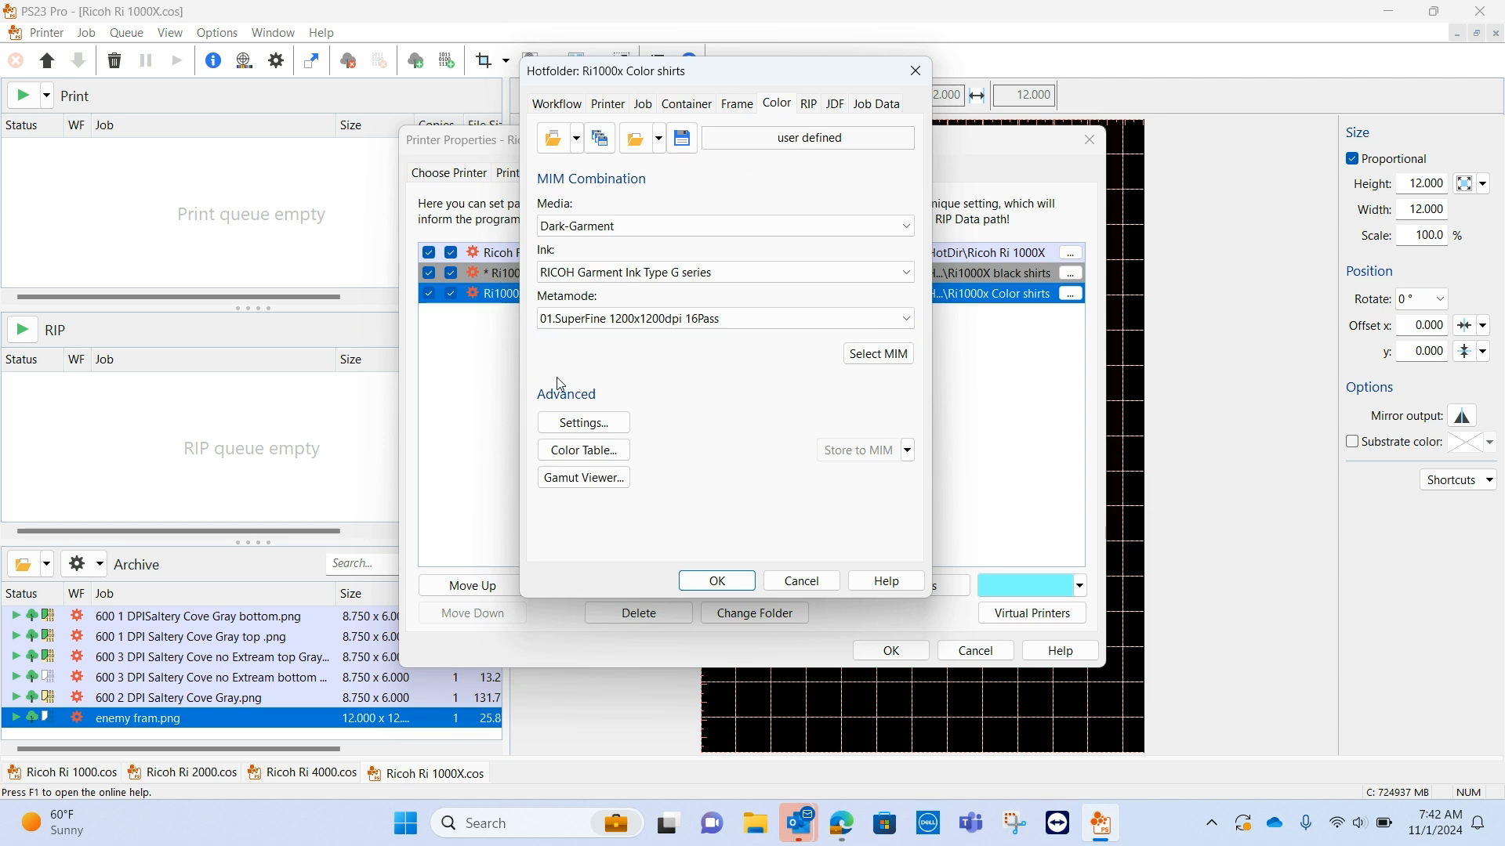
In the advanced print mode settings, set the white minimum to 40 and its spread/choke to -3
{"action": "left_click", "coordinate": [613, 423]}
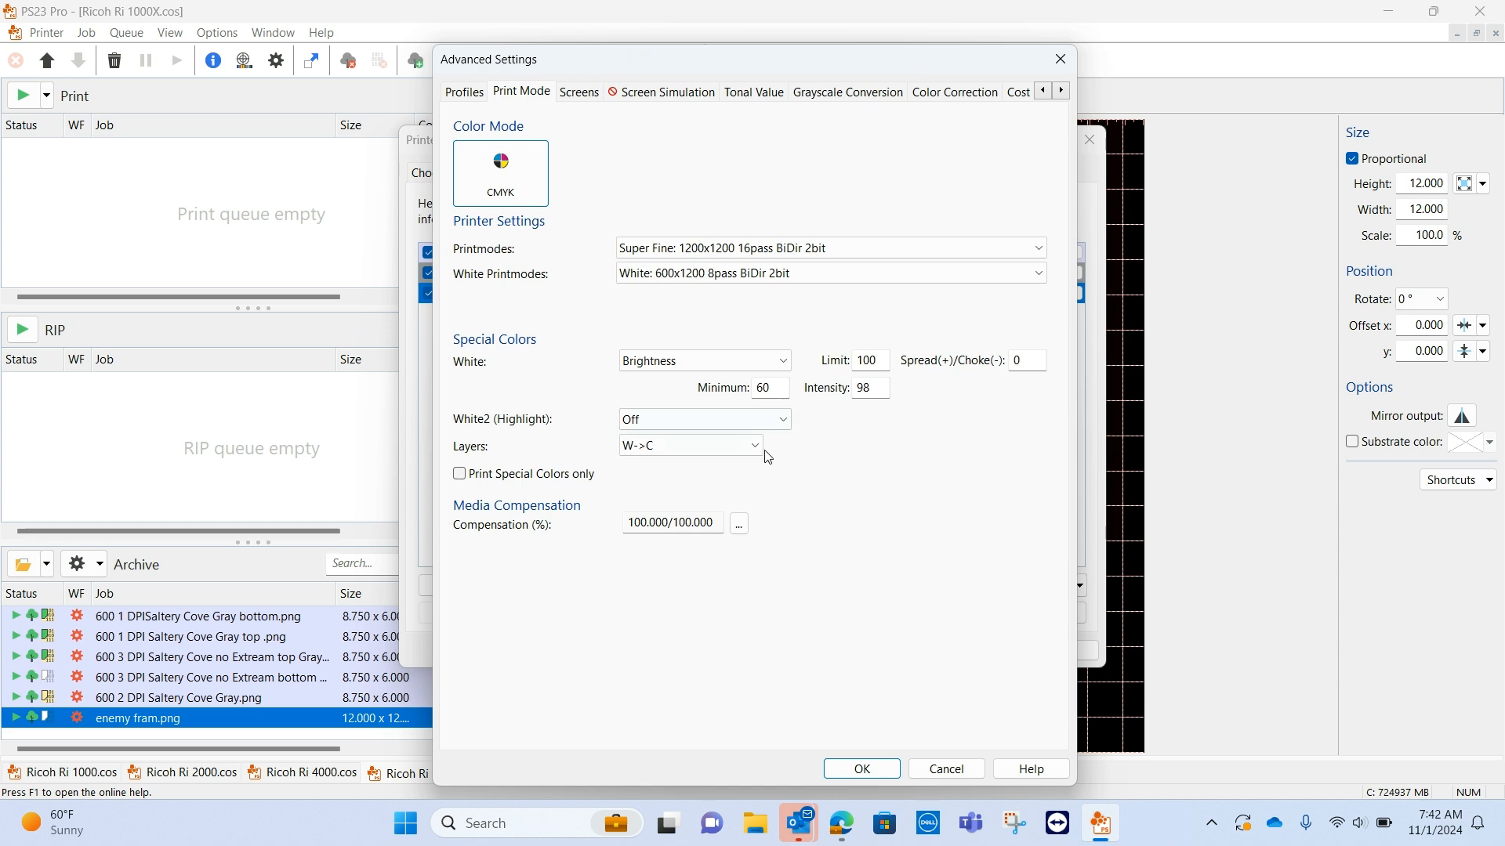
{"action": "left_click", "coordinate": [786, 387]}
{"action": "key", "text": "BackSpace"}
{"action": "key", "text": "BackSpace"}
{"action": "type", "text": "4"}
{"action": "left_click", "coordinate": [1026, 363]}
{"action": "key", "text": "BackSpace"}
{"action": "type", "text": "-3"}
Set the White2 highlight to Filling with an intensity of 50 and a spread/choke of -2
{"action": "left_click", "coordinate": [783, 420]}
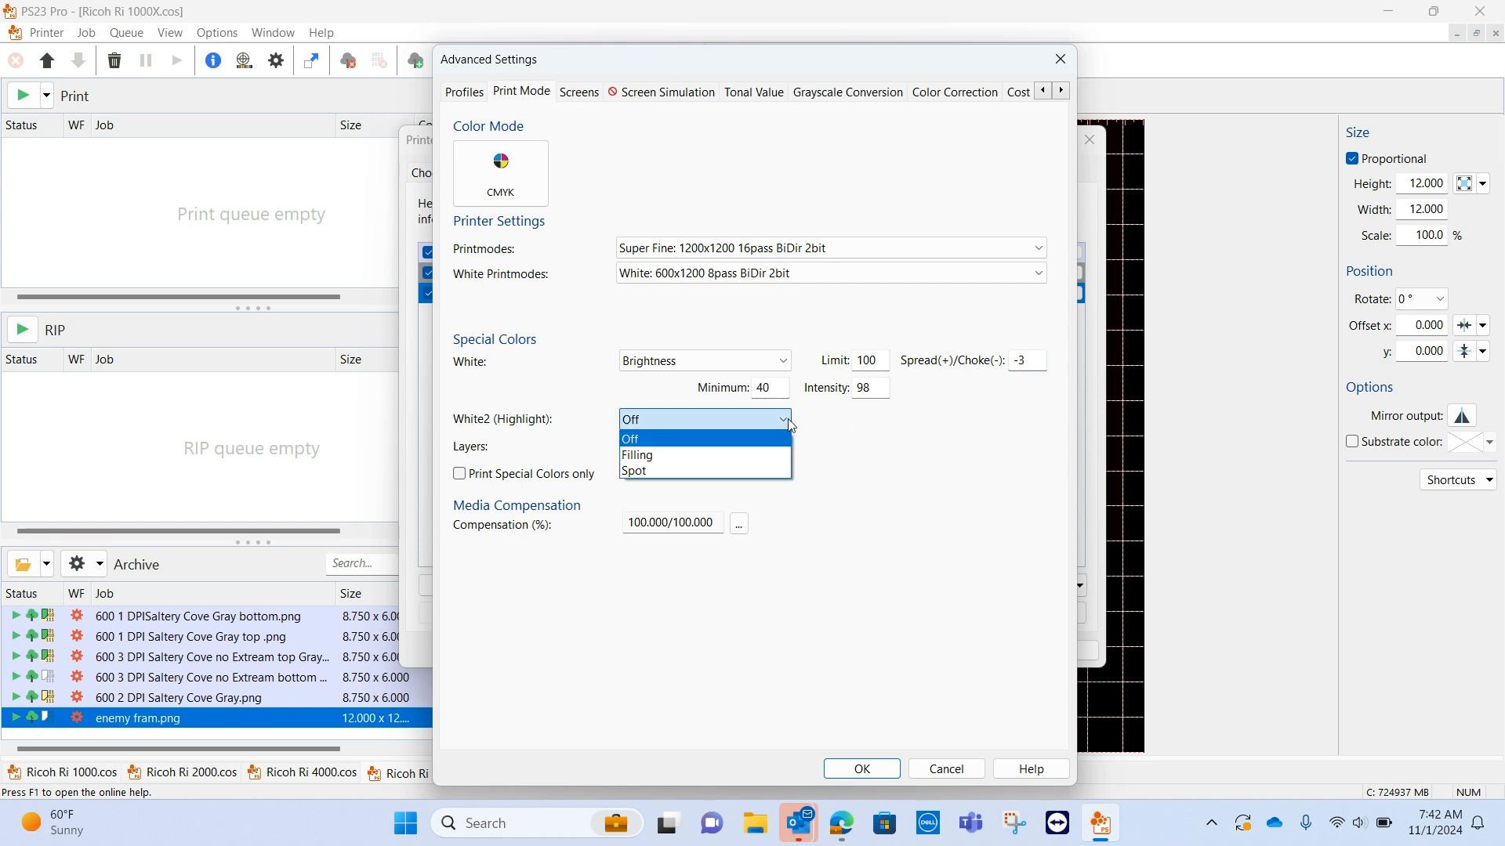
{"action": "left_click", "coordinate": [705, 457]}
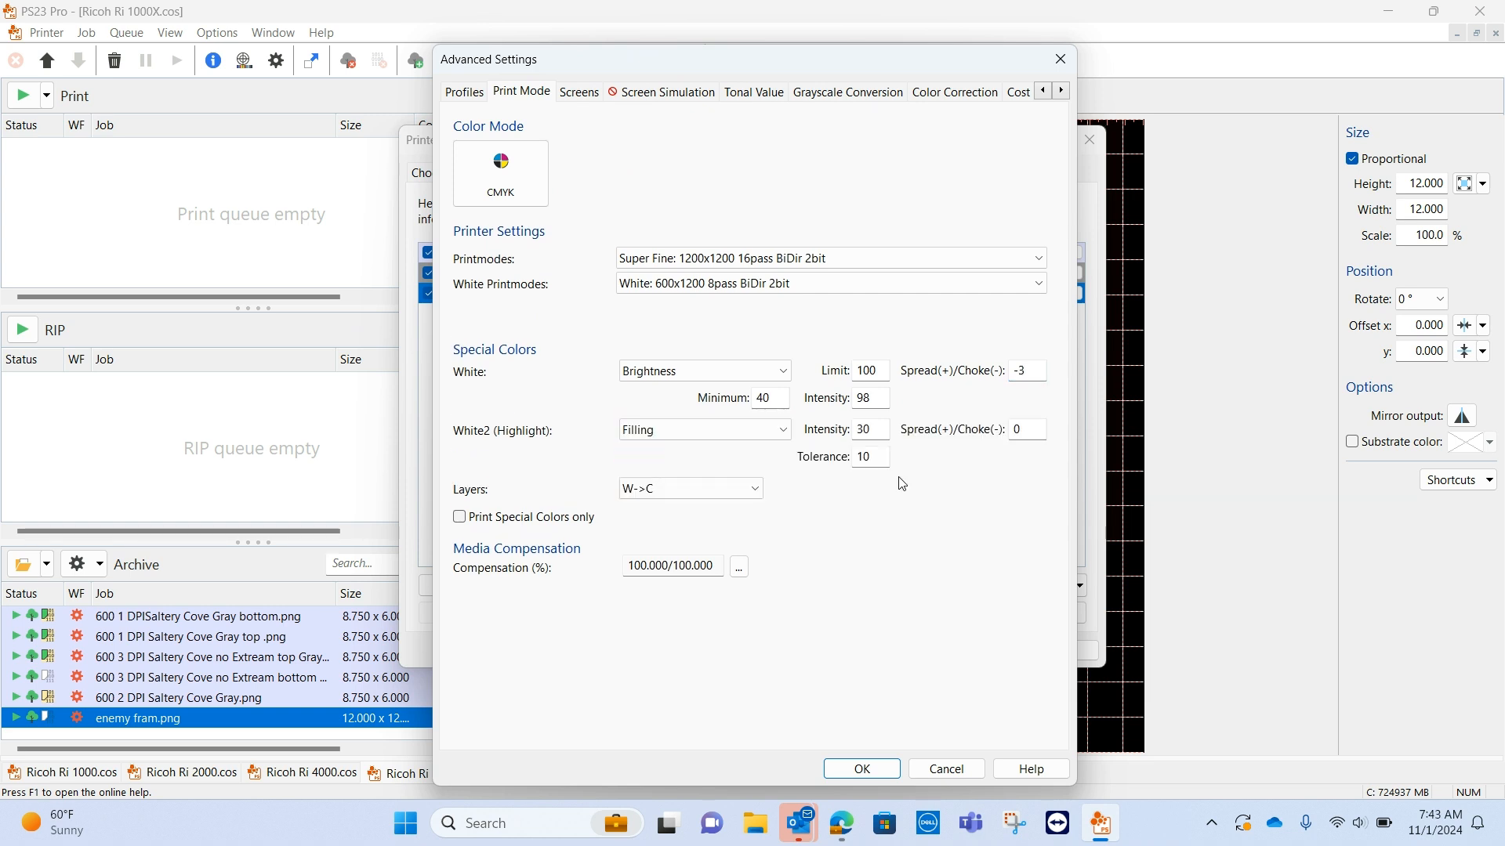
{"action": "left_click", "coordinate": [882, 434]}
{"action": "key", "text": "BackSpace"}
{"action": "key", "text": "BackSpace"}
{"action": "type", "text": "50"}
{"action": "left_click", "coordinate": [1033, 429]}
{"action": "key", "text": "BackSpace"}
{"action": "type", "text": "-2"}
Set the global color correction to 40 % contrast and 0.9 gamma, and save the hotfolder and printer properties
{"action": "left_click", "coordinate": [958, 93]}
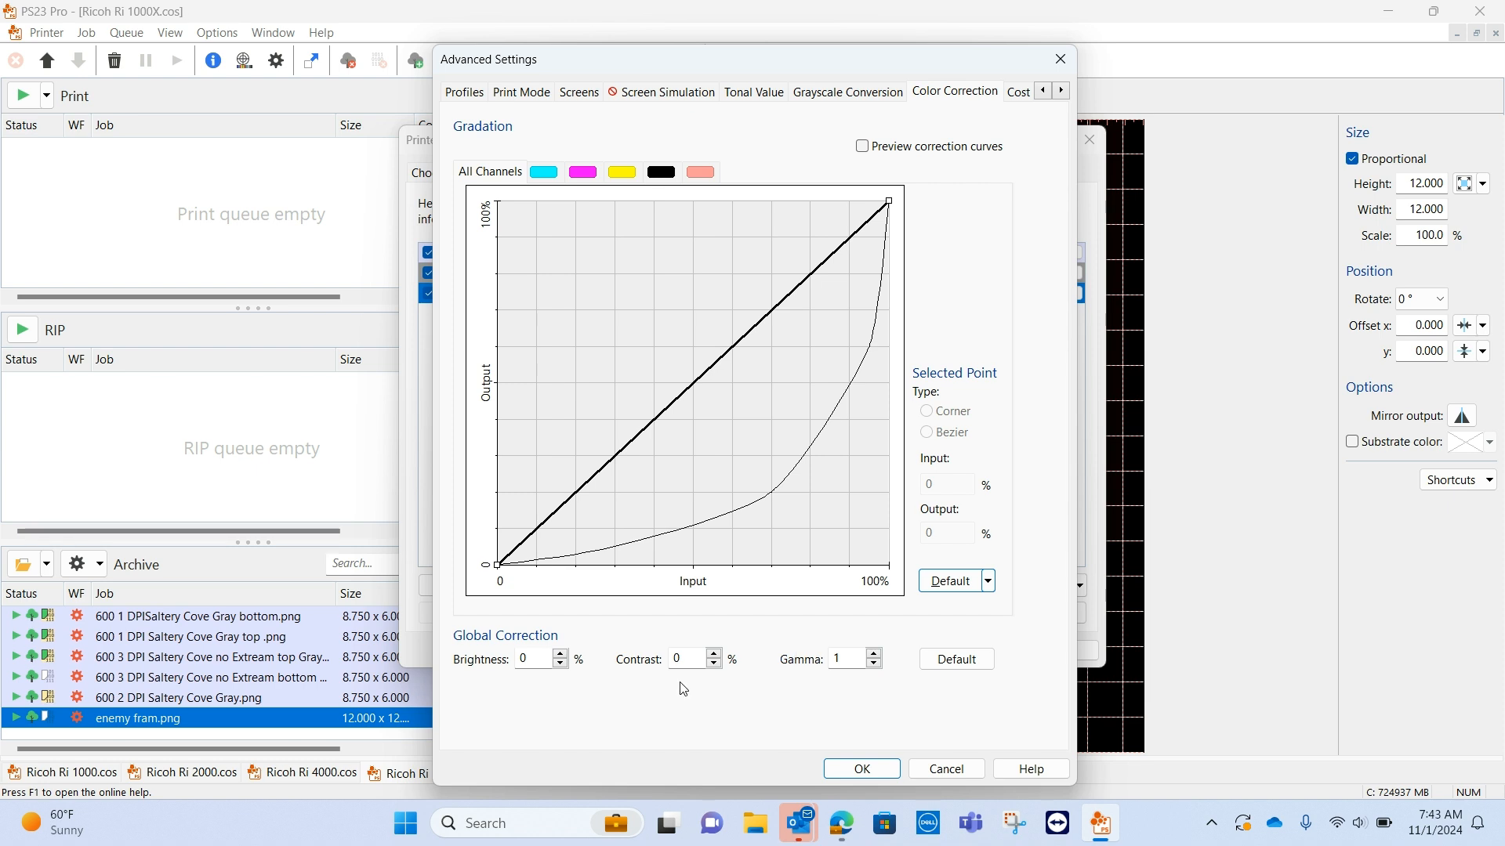
{"action": "left_click", "coordinate": [686, 658]}
{"action": "key", "text": "BackSpace"}
{"action": "type", "text": "40"}
{"action": "left_click", "coordinate": [857, 660]}
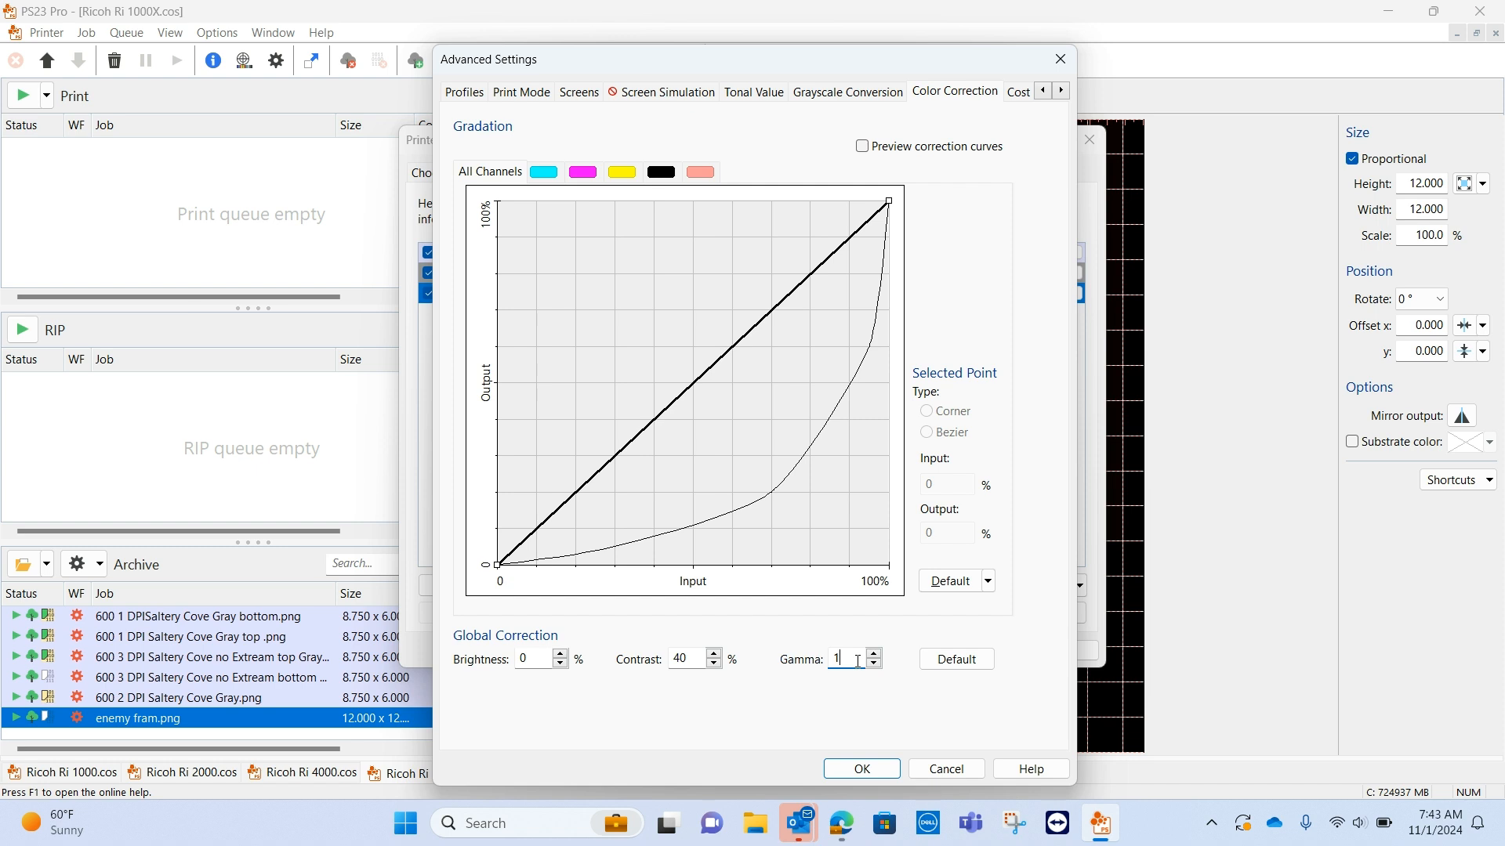
{"action": "key", "text": "BackSpace"}
{"action": "type", "text": "0.9"}
{"action": "left_click", "coordinate": [866, 774]}
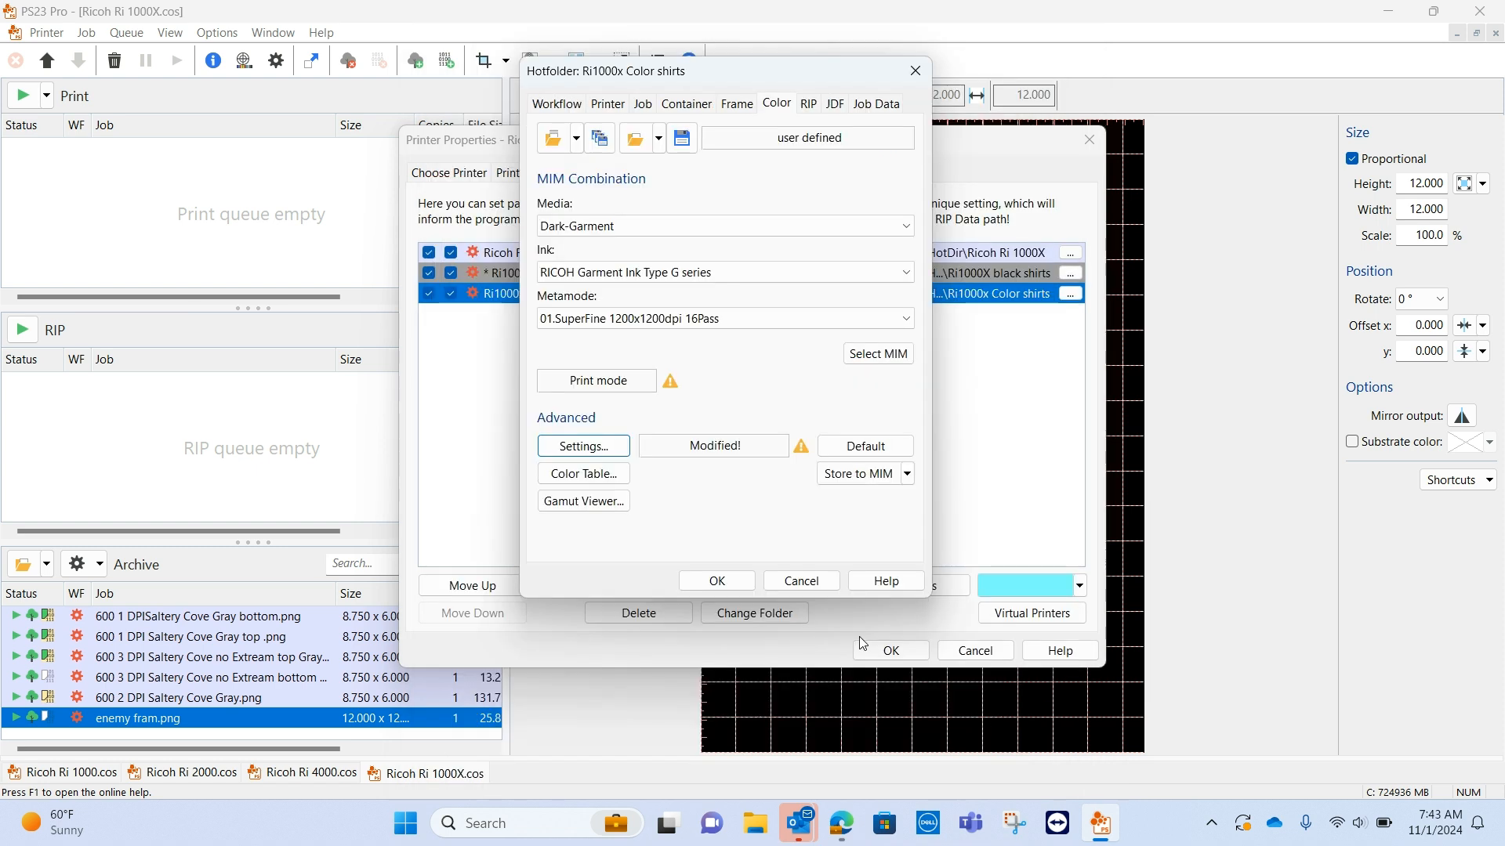
{"action": "left_click", "coordinate": [721, 581]}
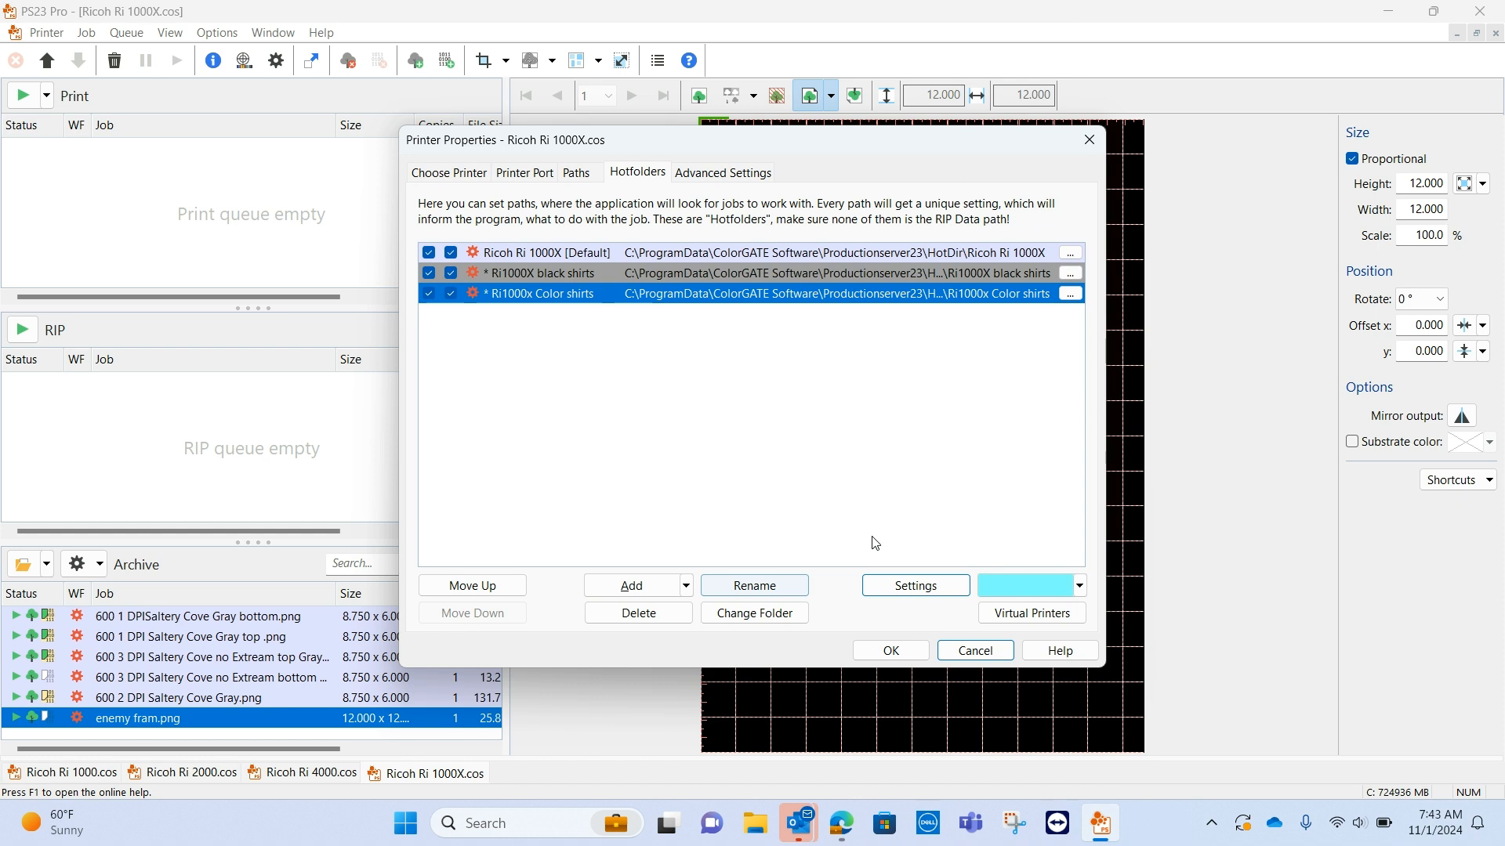
{"action": "left_click", "coordinate": [890, 654]}
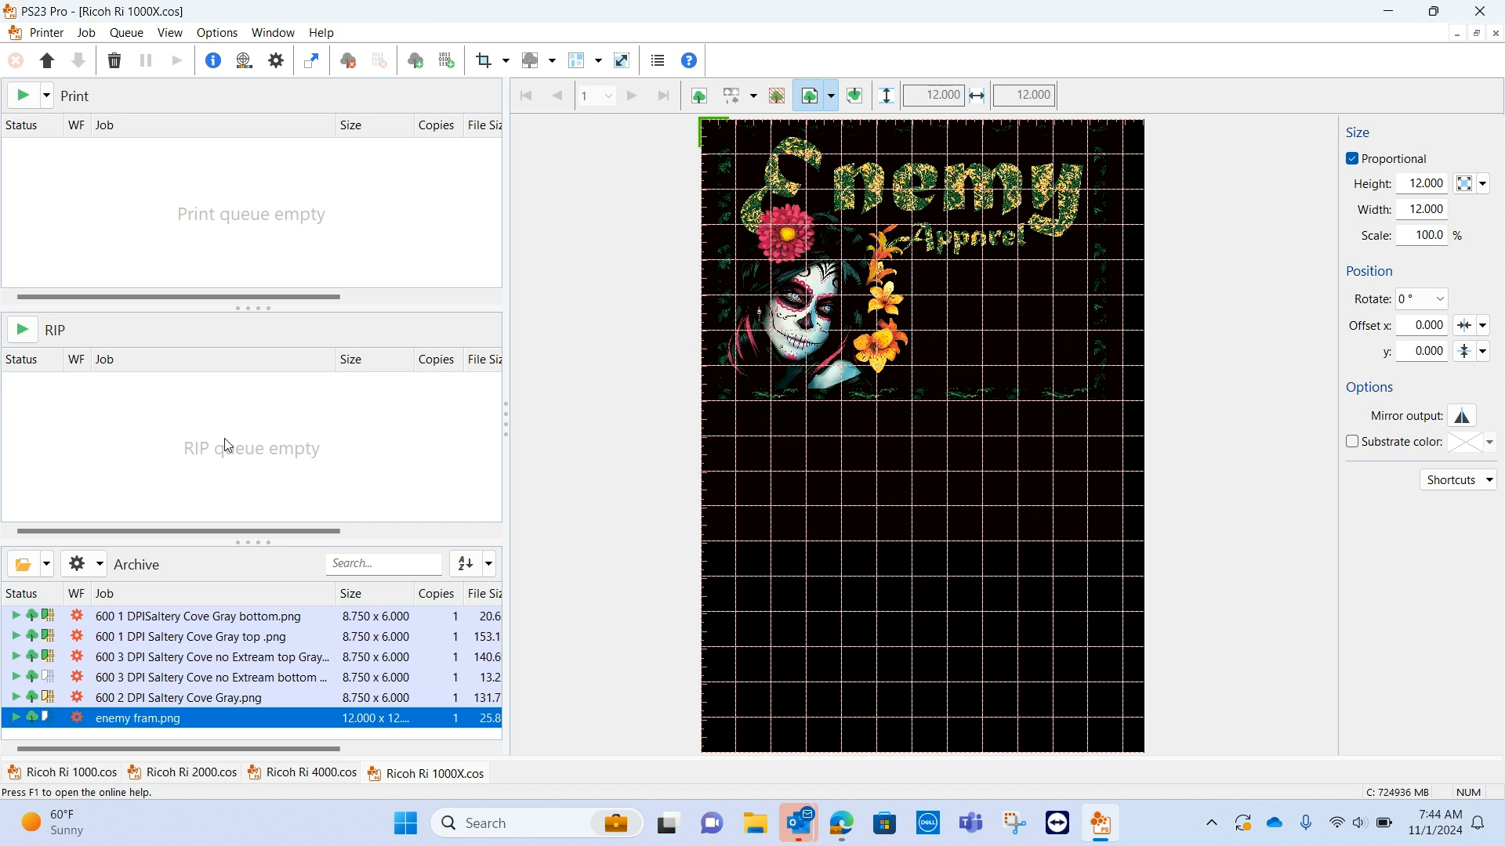
Check which hotfolders the archive offers for loading jobs, and close the list
{"action": "left_click", "coordinate": [48, 565]}
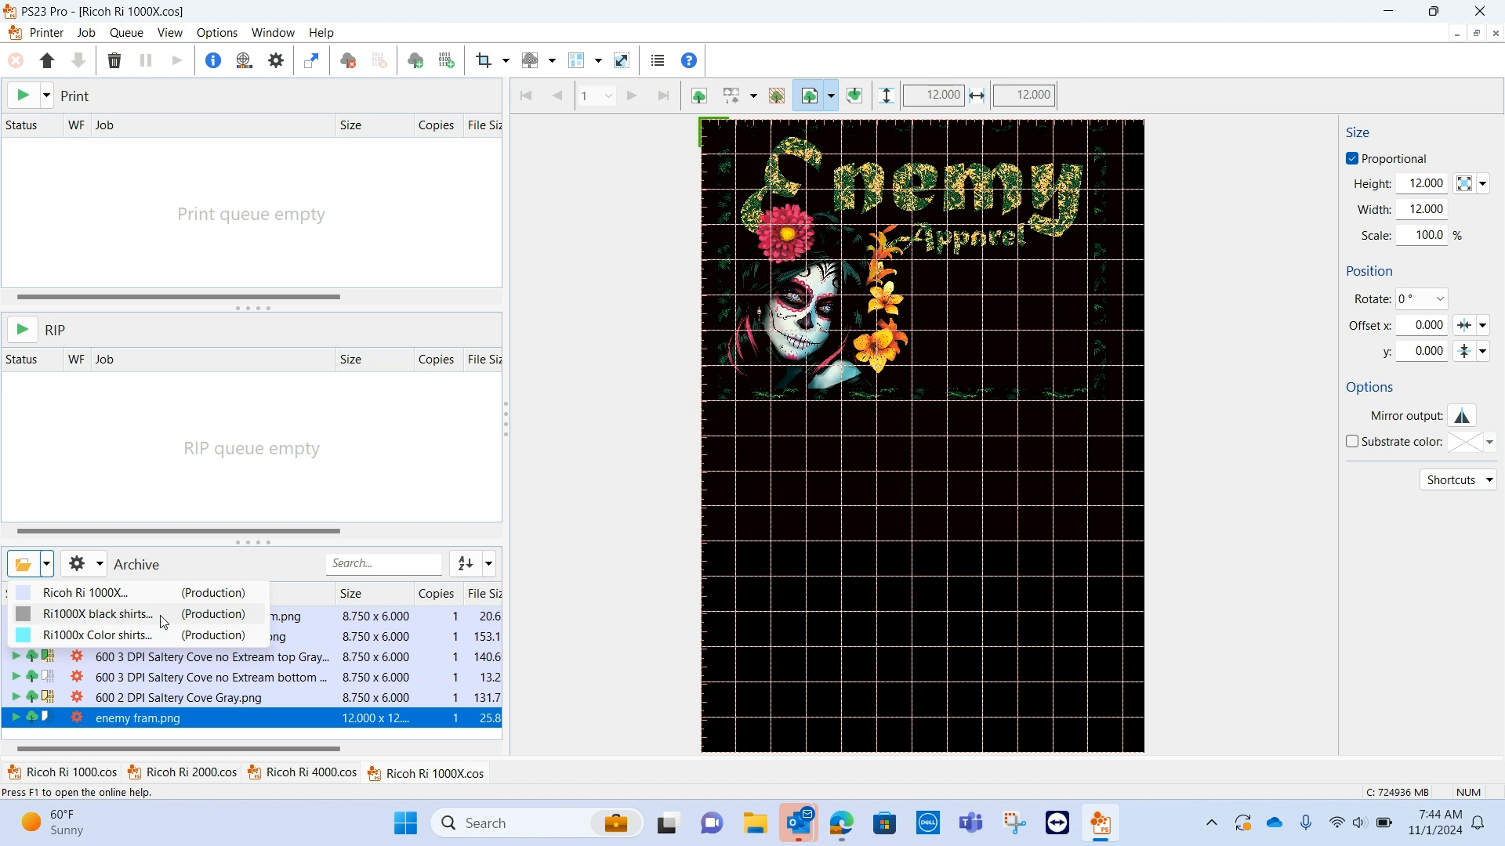
{"action": "left_click", "coordinate": [407, 429]}
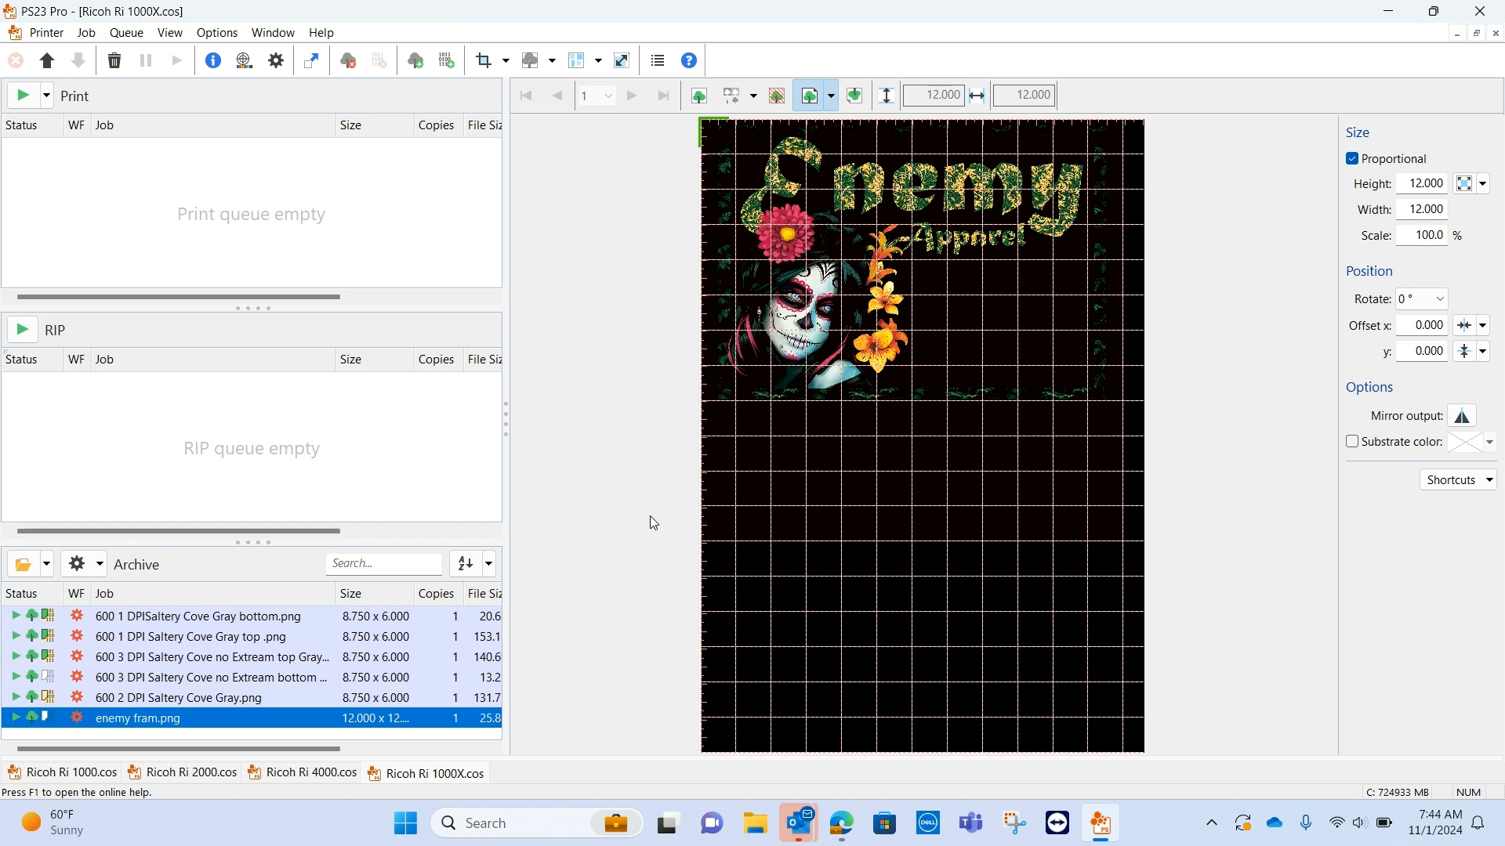
{"action": "mouse_move", "coordinate": [813, 835]}
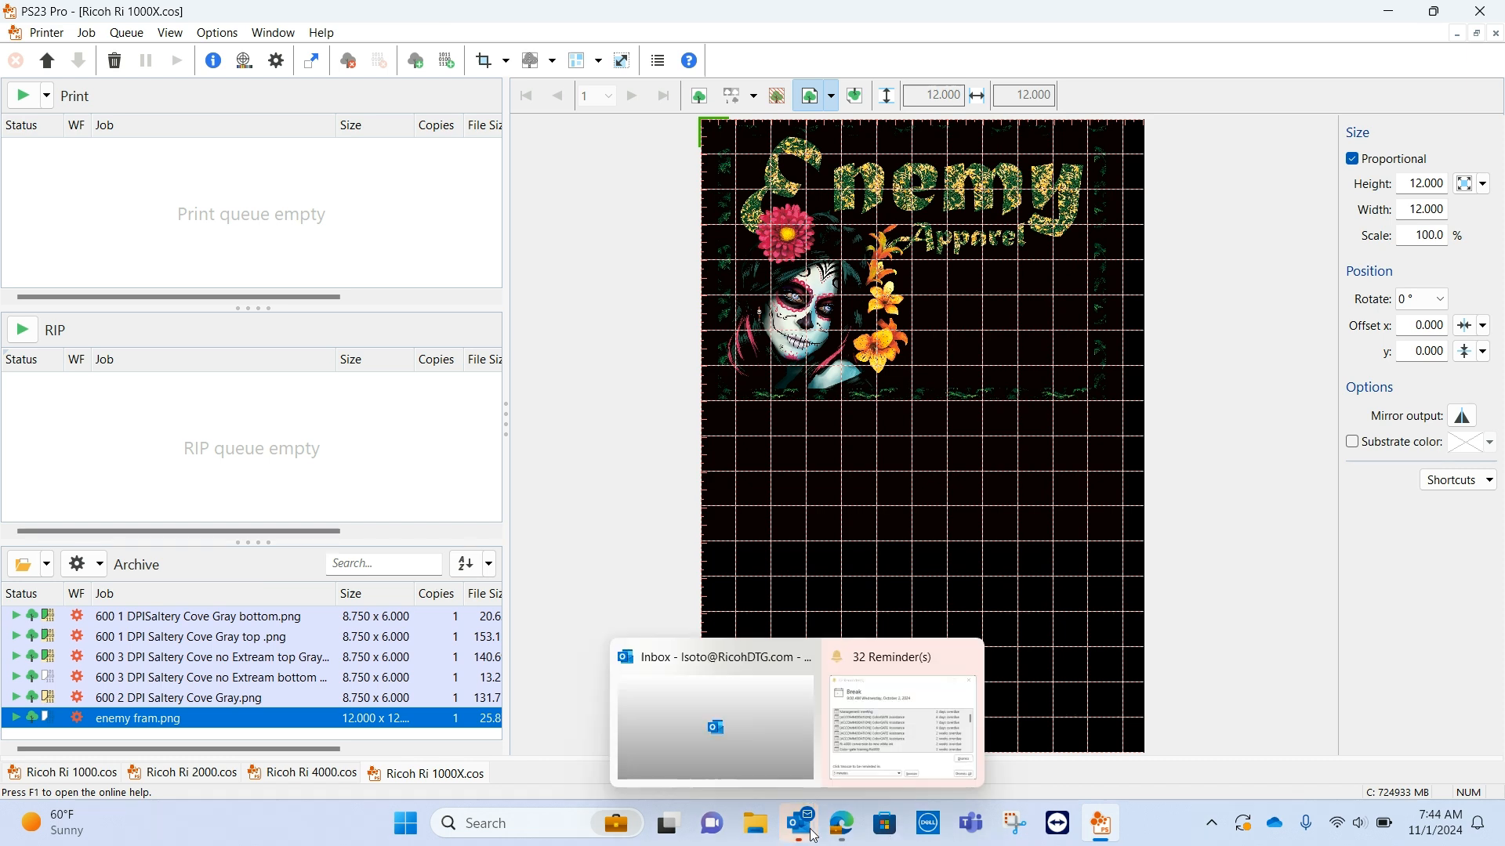